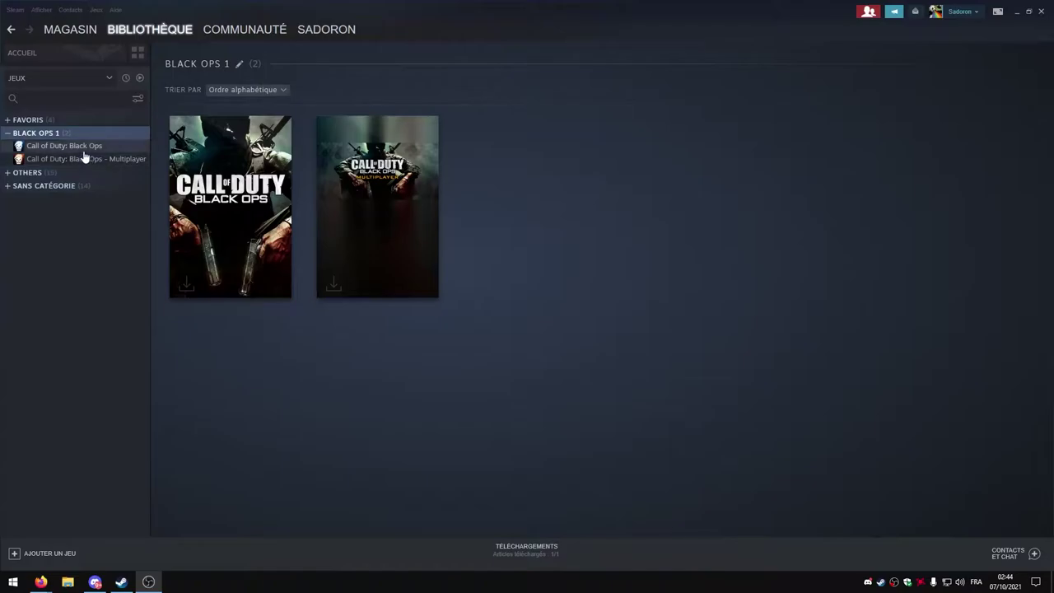
# Install Call of Duty: Black Ops from the Black Ops 1 collection into Y:\Jeux\Steam2, without adding shortcuts.
pyautogui.click(82, 152)
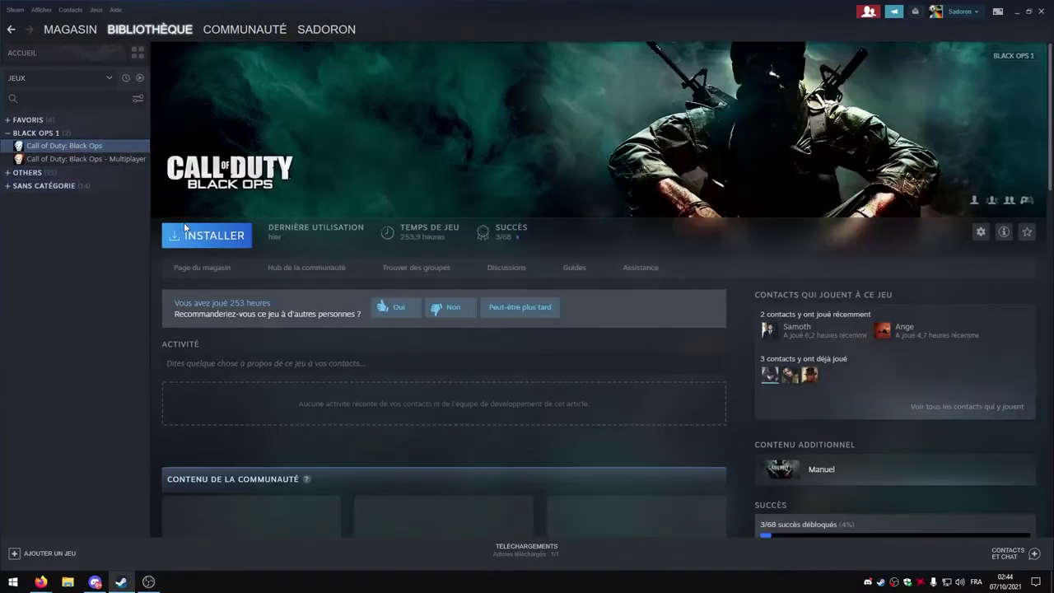
pyautogui.click(193, 236)
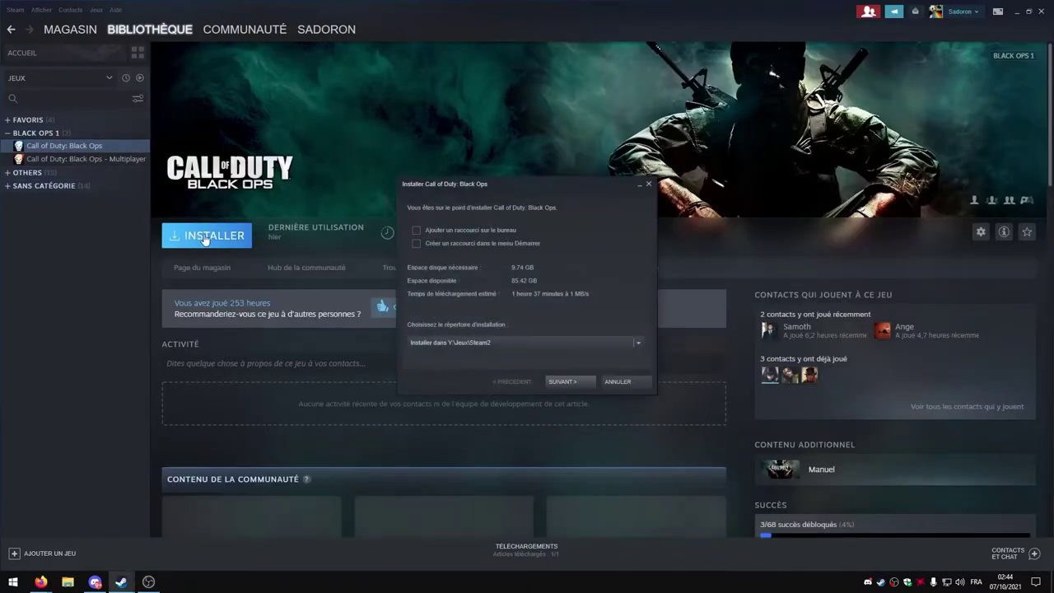
pyautogui.click(580, 382)
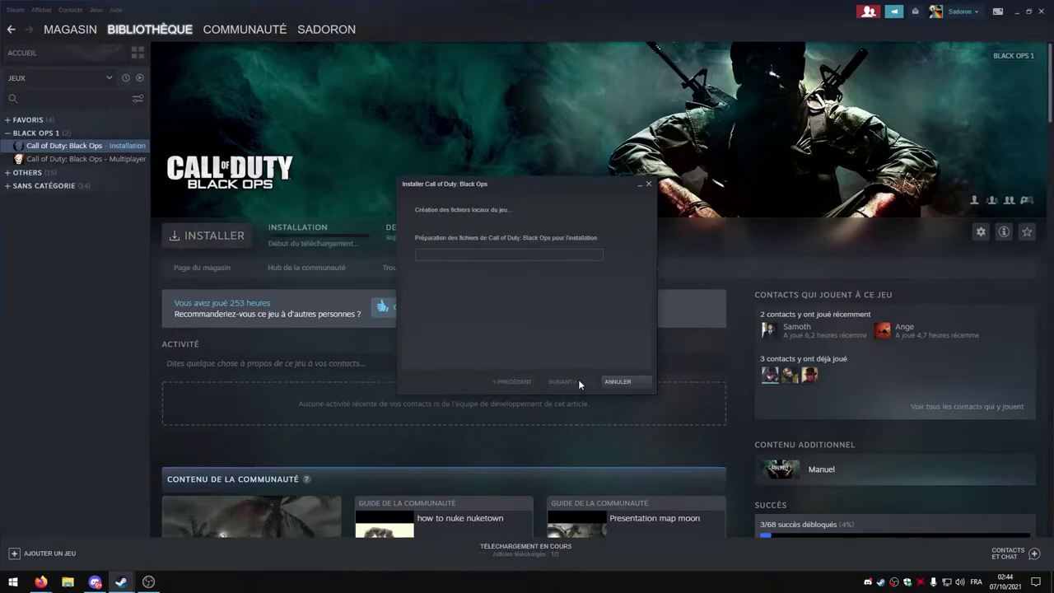
# Install Call of Duty: Black Ops - Multiplayer from the same collection, without adding shortcuts.
pyautogui.click(91, 159)
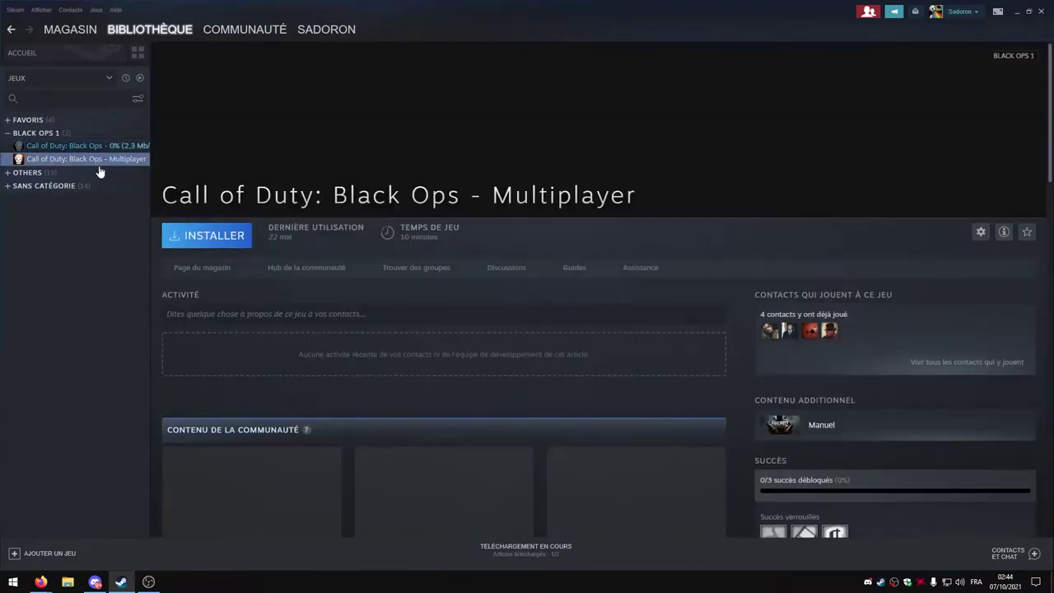
pyautogui.click(206, 239)
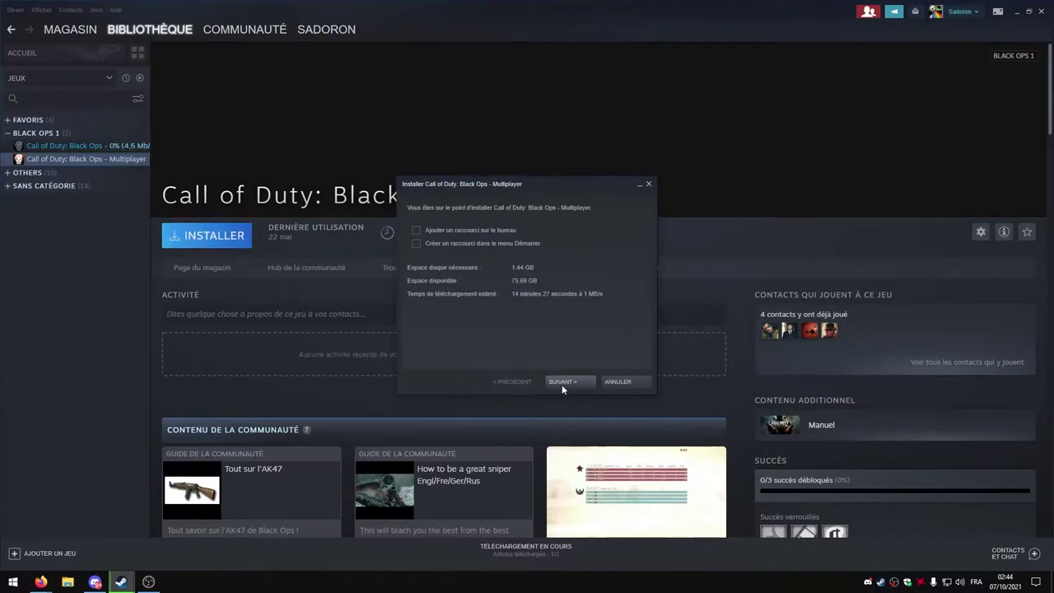
pyautogui.click(561, 383)
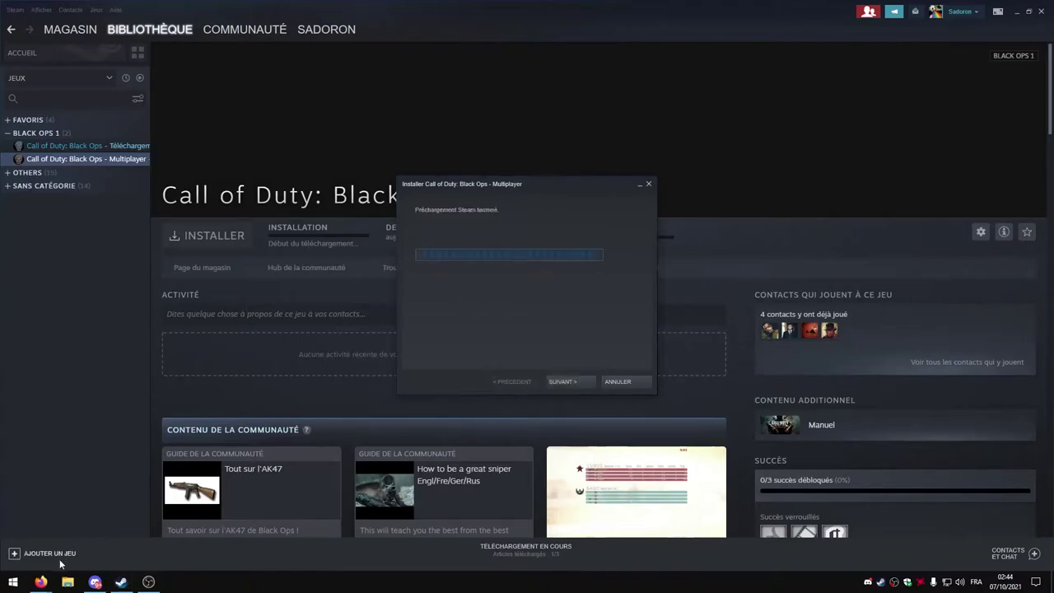
# Switch to the Game_Mod v1.3.2 release page in Firefox and download game_mod.zip, saving the file to disk.
pyautogui.moveTo(46, 582)
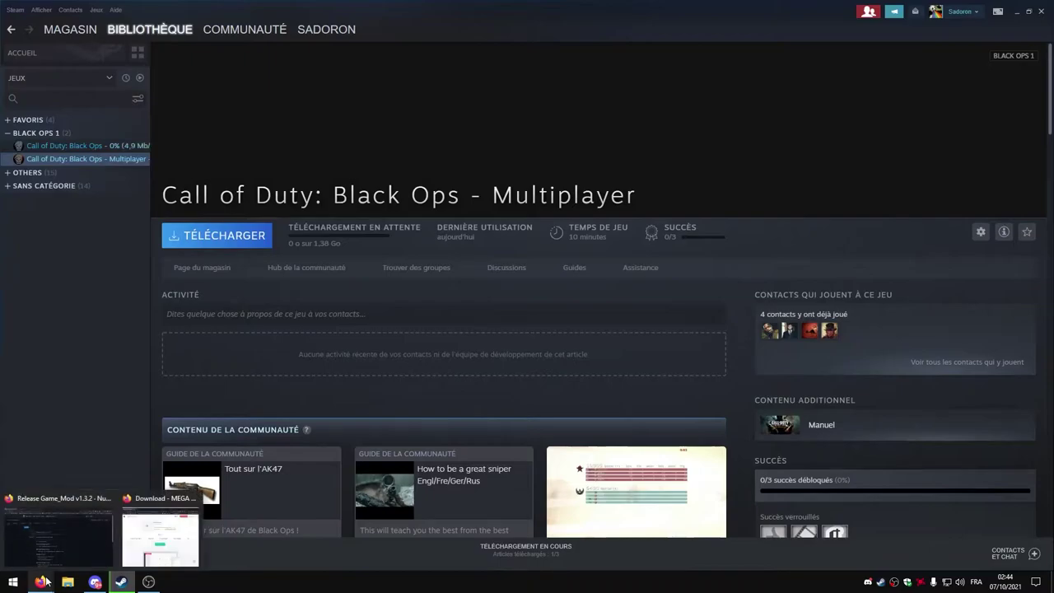
pyautogui.click(51, 547)
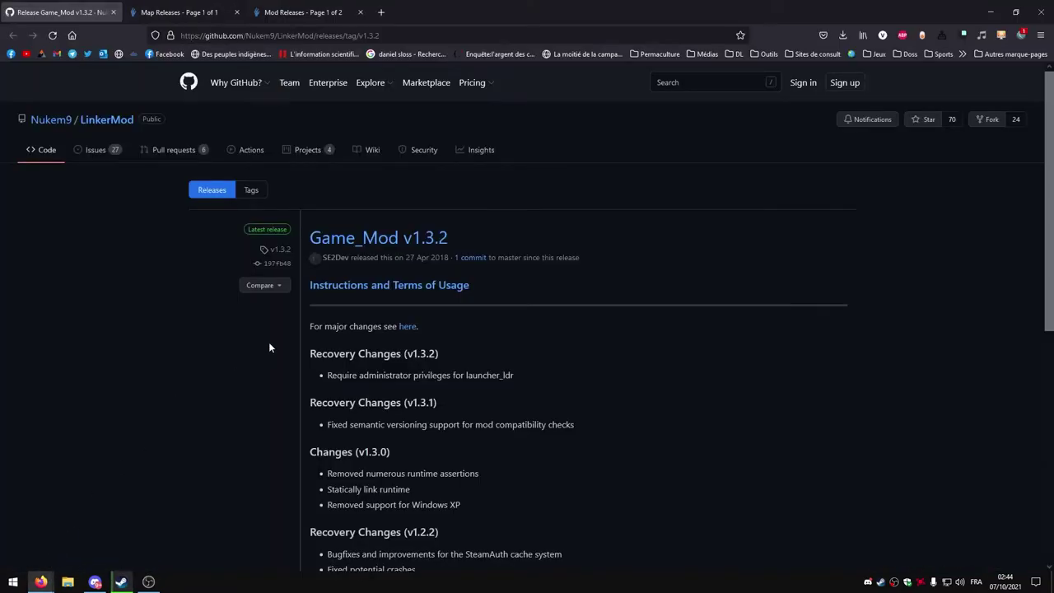
pyautogui.scroll(-2, 341, 251)
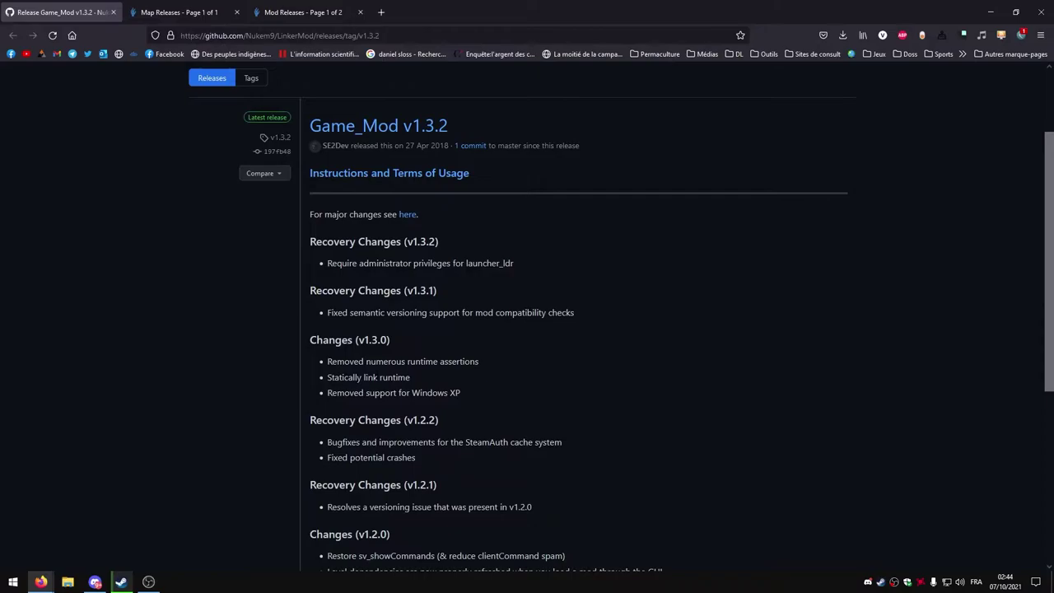
pyautogui.scroll(-5, 371, 379)
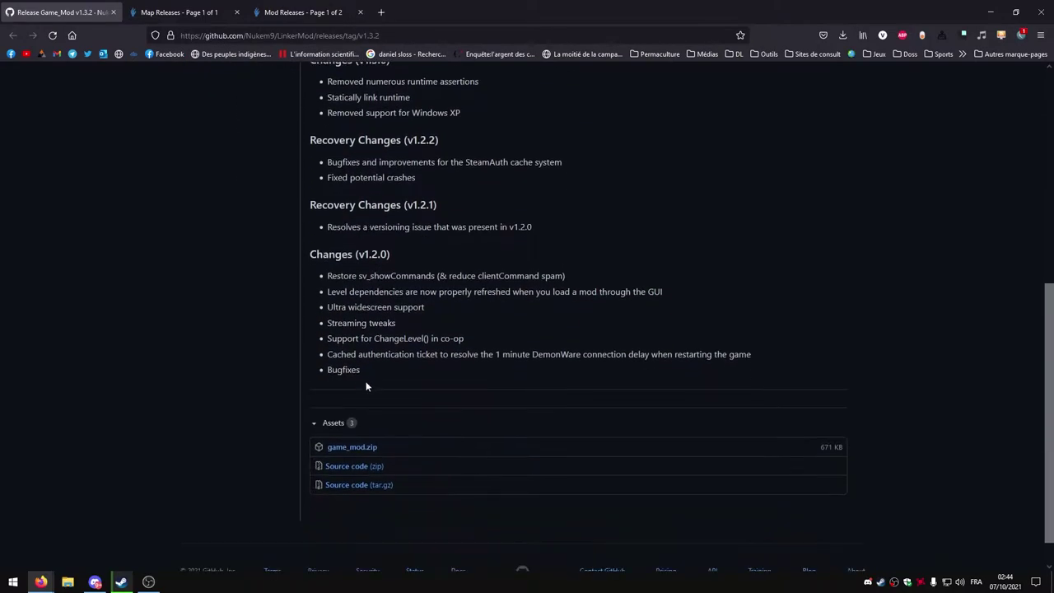
pyautogui.click(356, 449)
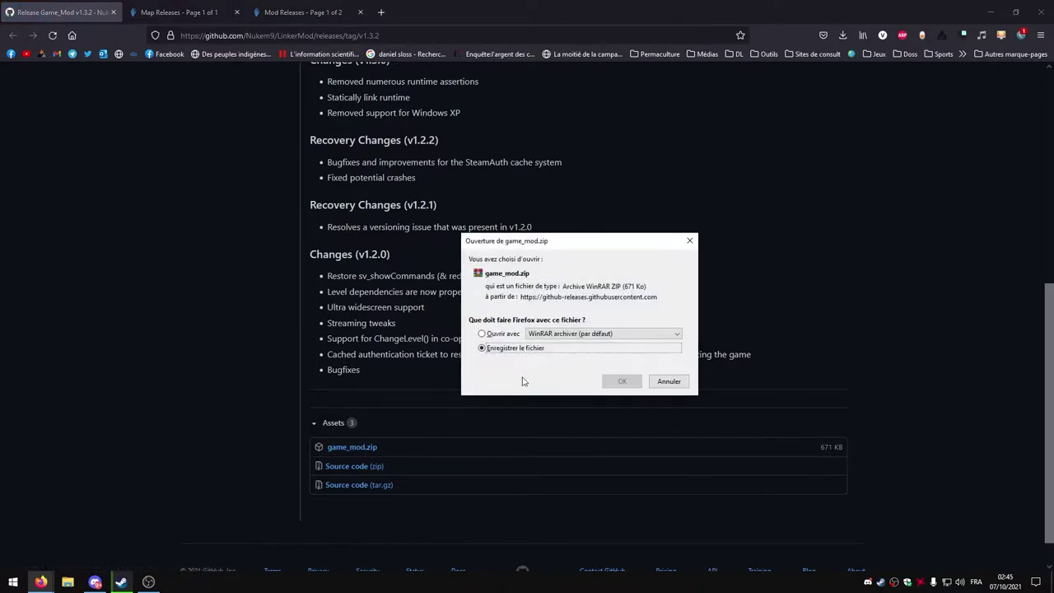
pyautogui.click(619, 384)
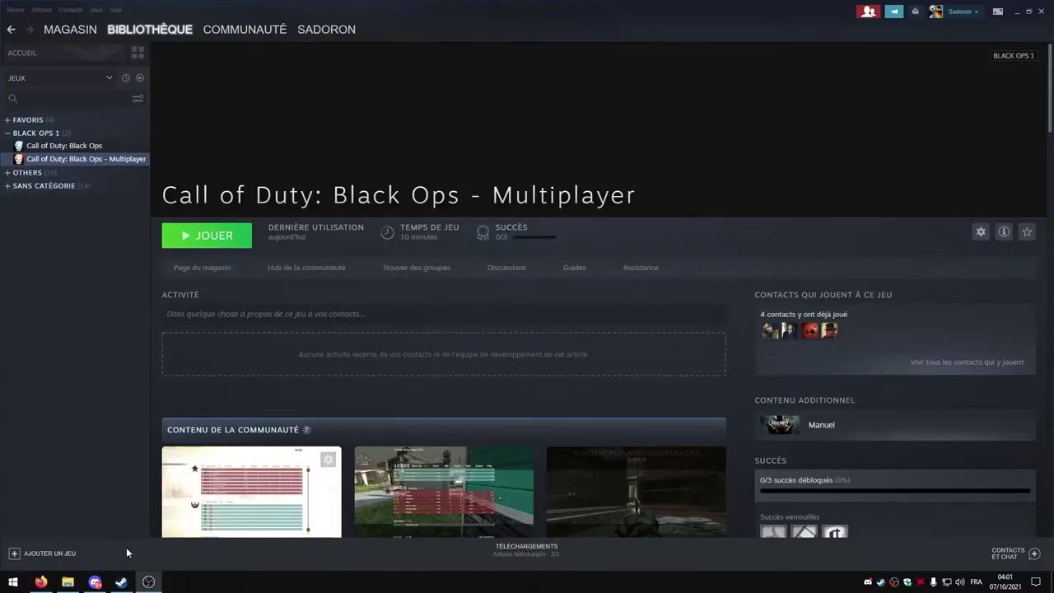
# Open the downloaded game_mod archive from the Telechargements folder in WinRAR, dismiss the trial notice, and move the folder window aside.
pyautogui.click(72, 583)
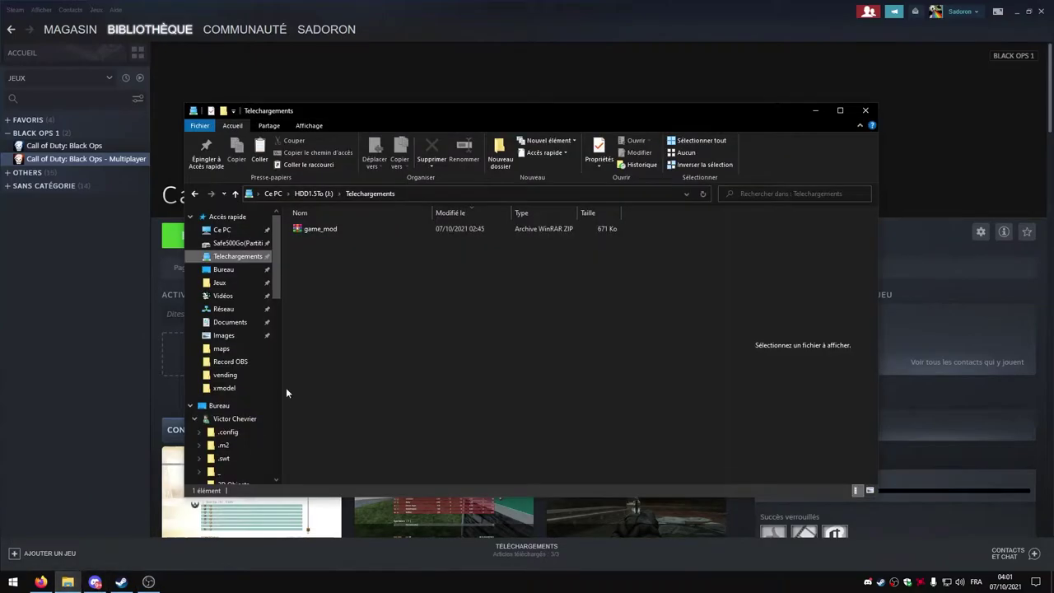
pyautogui.doubleClick(321, 229)
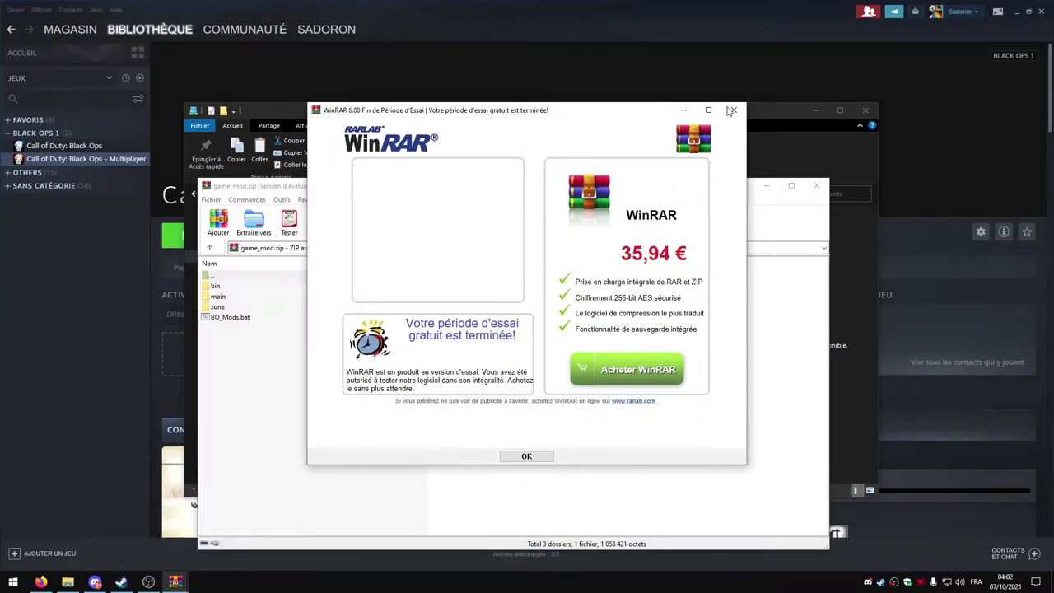
pyautogui.click(730, 110)
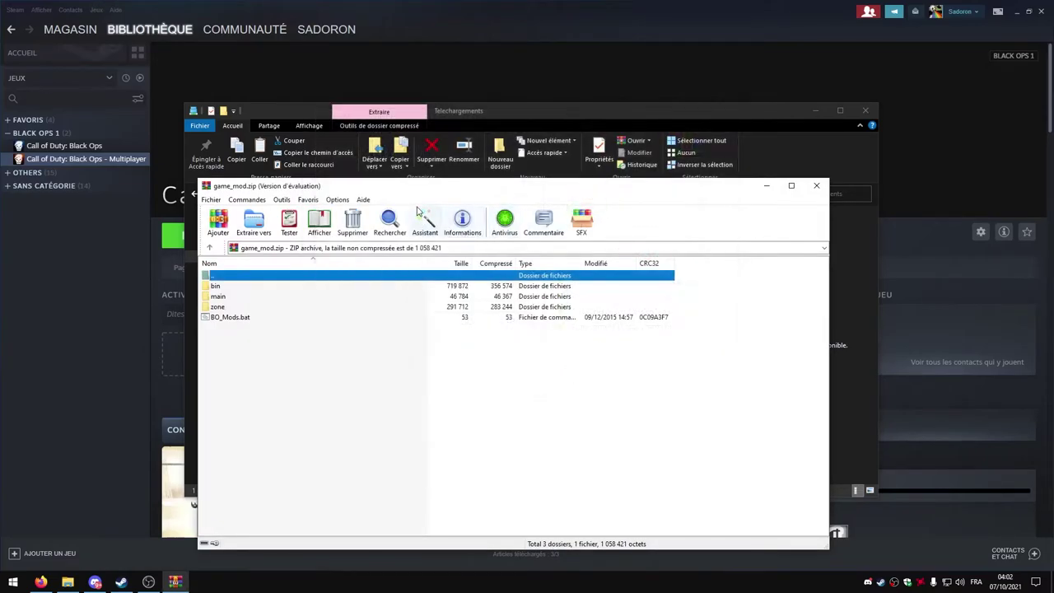
pyautogui.moveTo(488, 113); pyautogui.dragTo(329, 46)
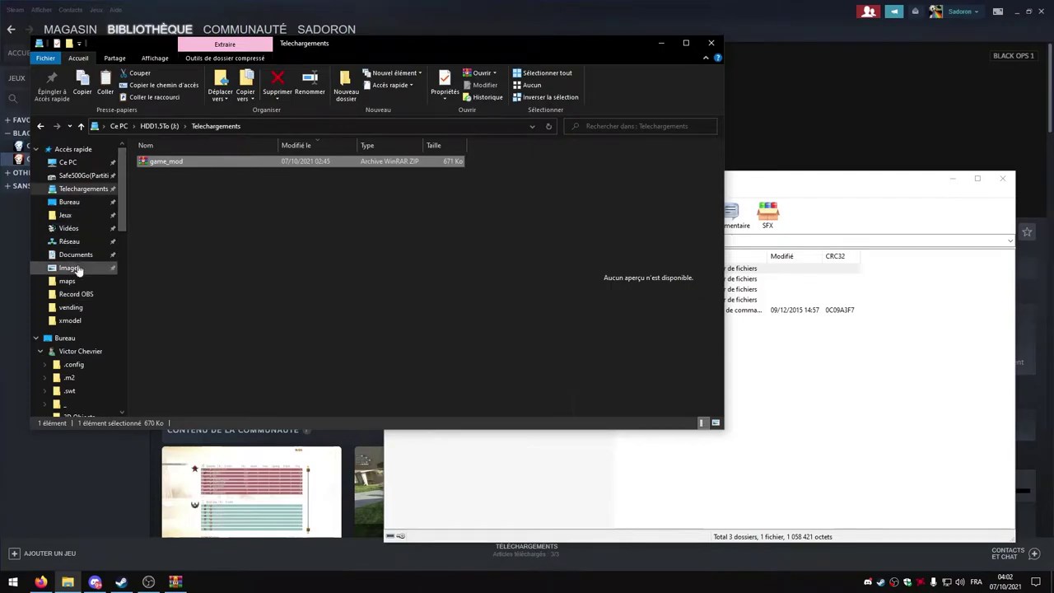
# Open the game's installation folder at Jeux\Steam2\steamapps\common\Call of Duty Black Ops in File Explorer.
pyautogui.click(74, 216)
pyautogui.doubleClick(187, 341)
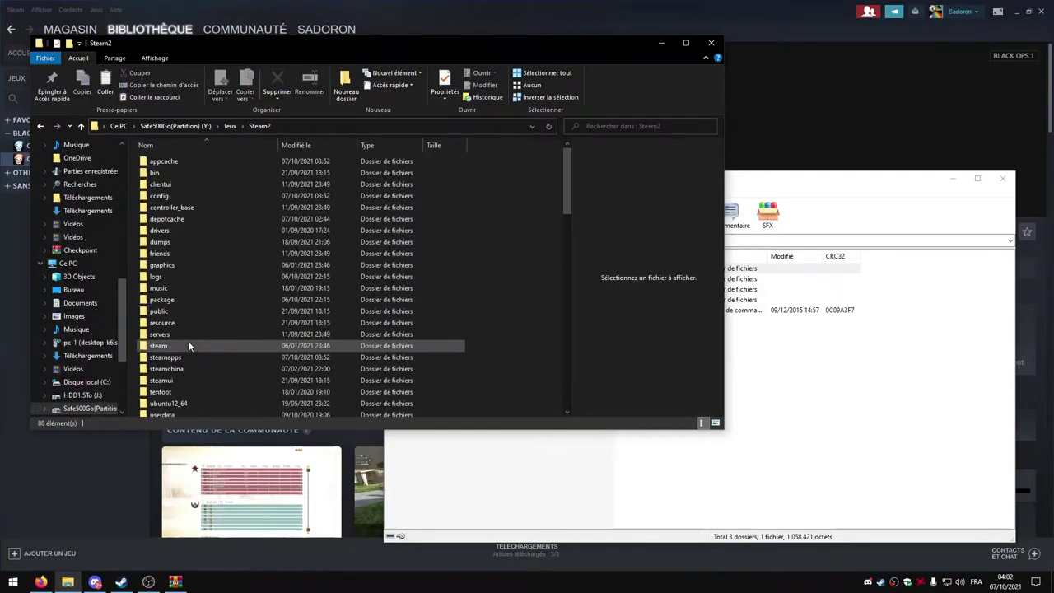
pyautogui.scroll(-1, 204, 352)
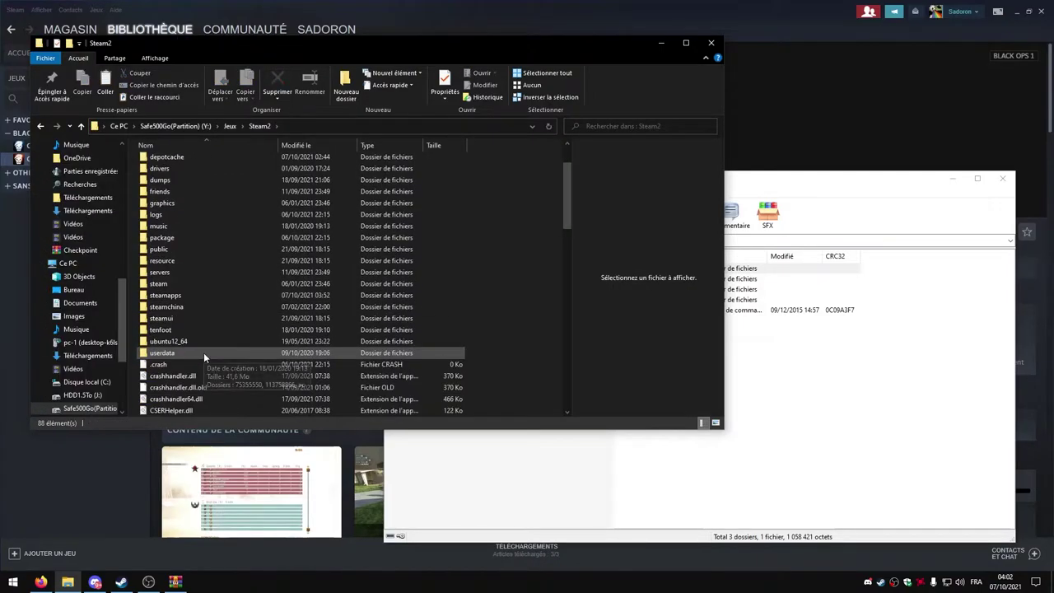
pyautogui.doubleClick(168, 304)
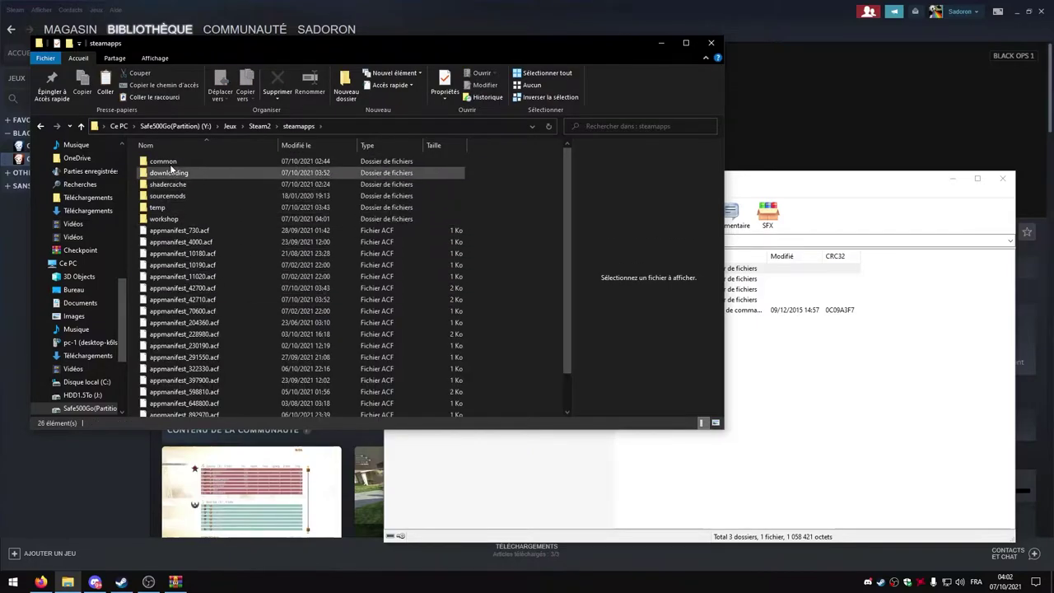
pyautogui.doubleClick(169, 172)
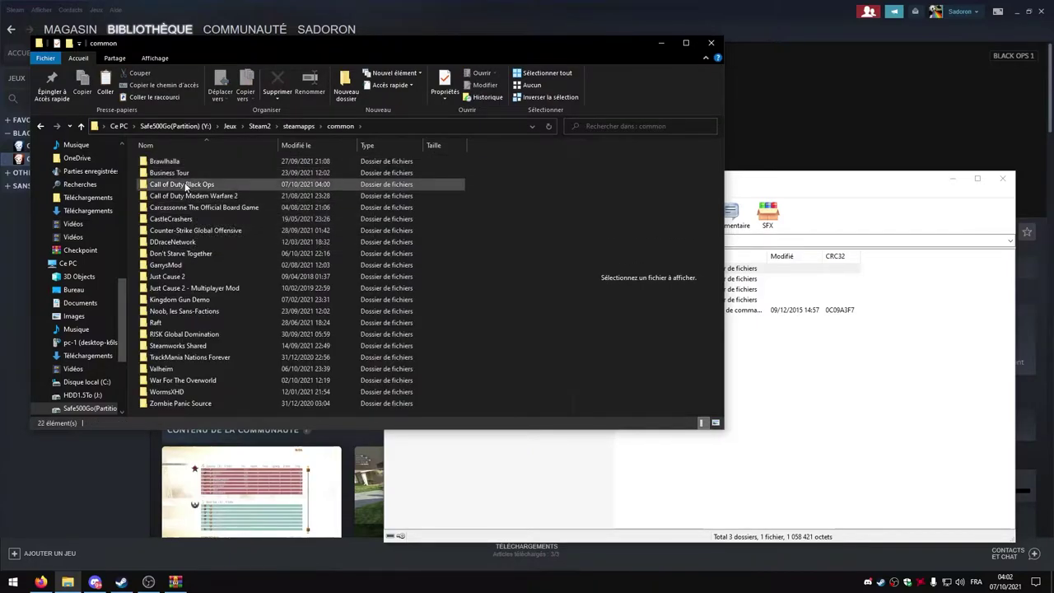
pyautogui.doubleClick(185, 185)
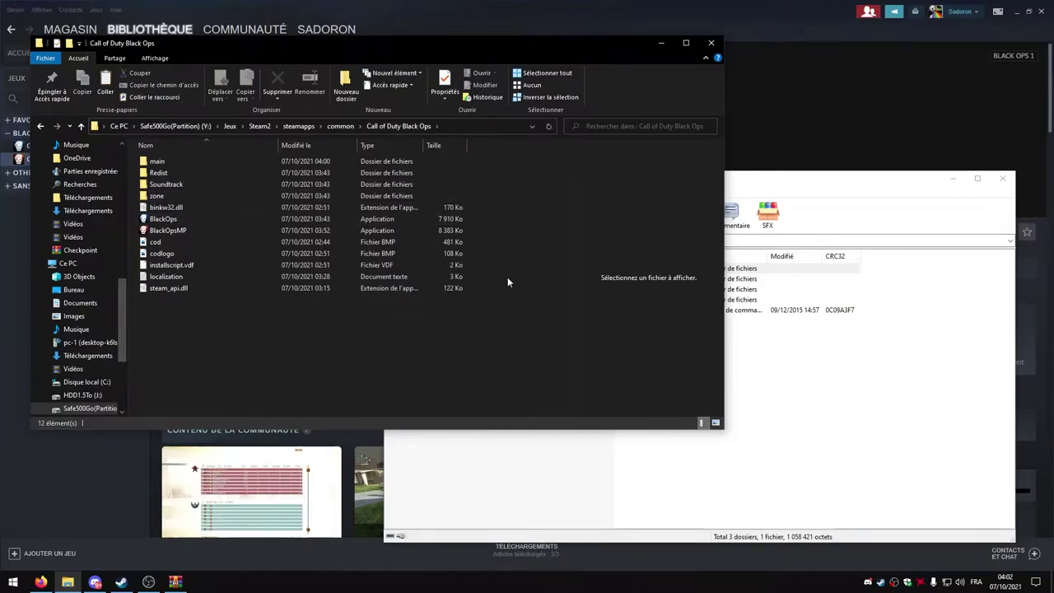
# Extract bin, main, zone and BO_Mods.bat from game_mod.zip into the Call of Duty Black Ops folder and close the archive.
pyautogui.click(814, 186)
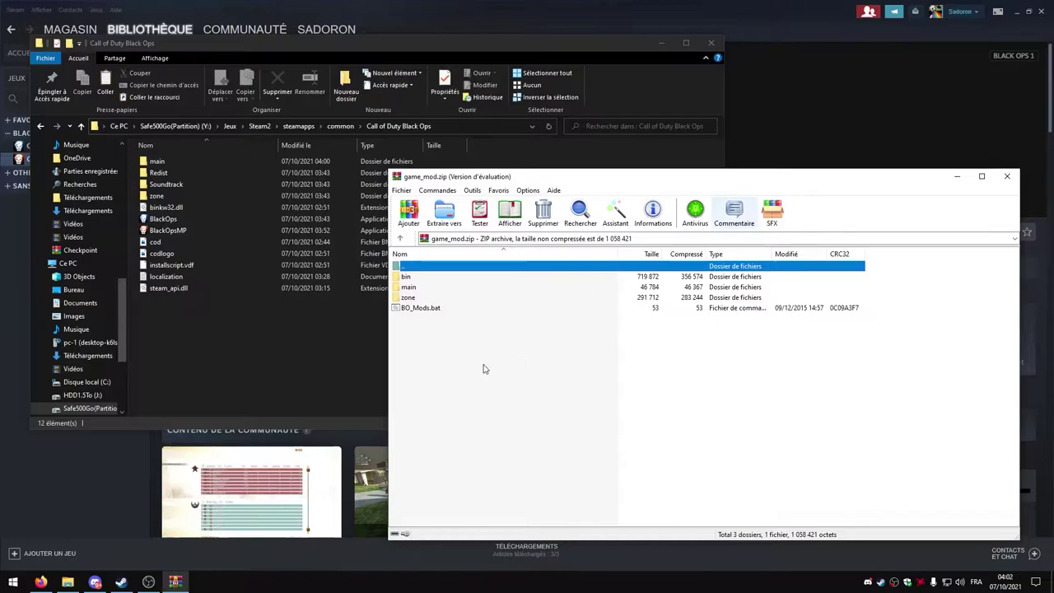
pyautogui.moveTo(434, 364); pyautogui.dragTo(240, 362)
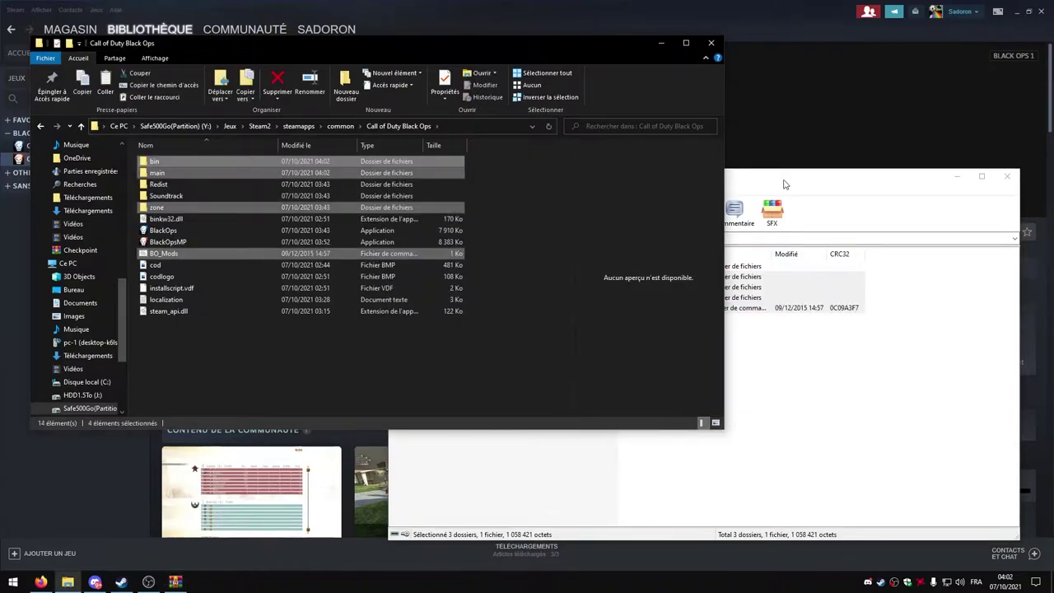
pyautogui.click(1006, 176)
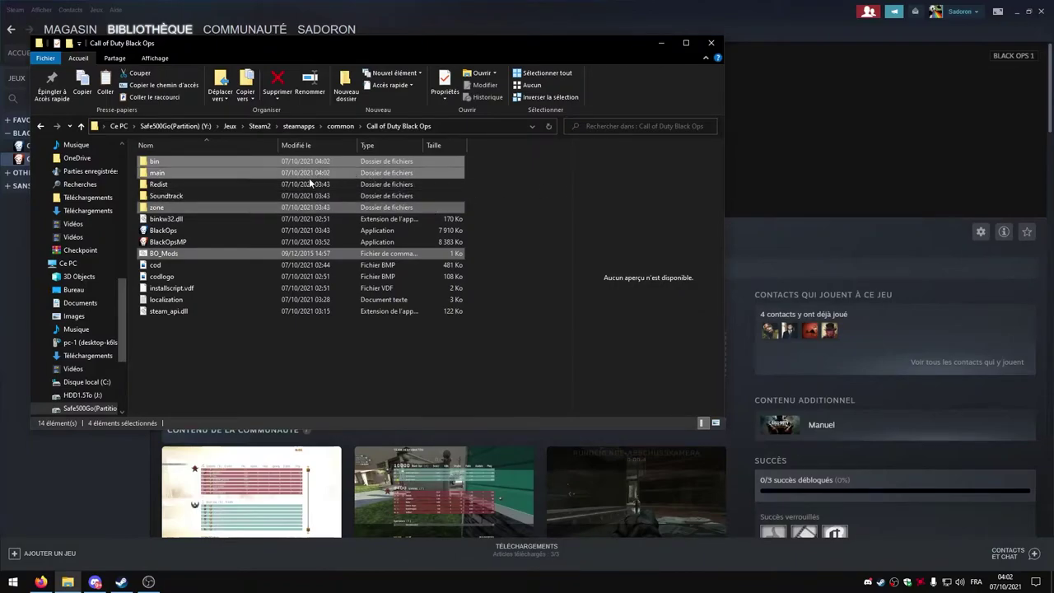
# Create a new folder named mods inside the Call of Duty Black Ops folder.
pyautogui.click(196, 360)
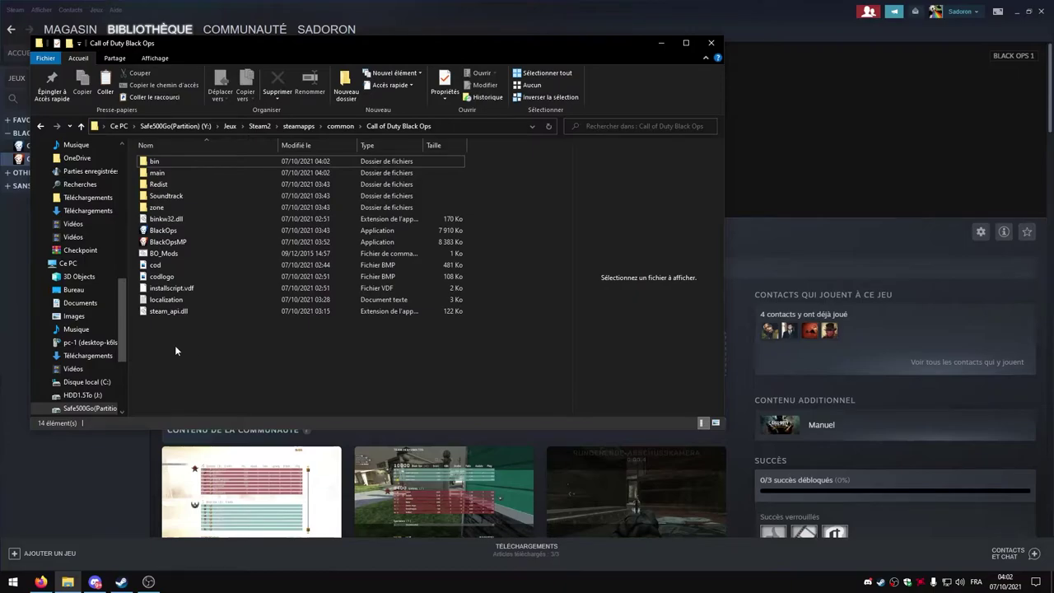
pyautogui.rightClick(175, 350)
pyautogui.moveTo(272, 494)
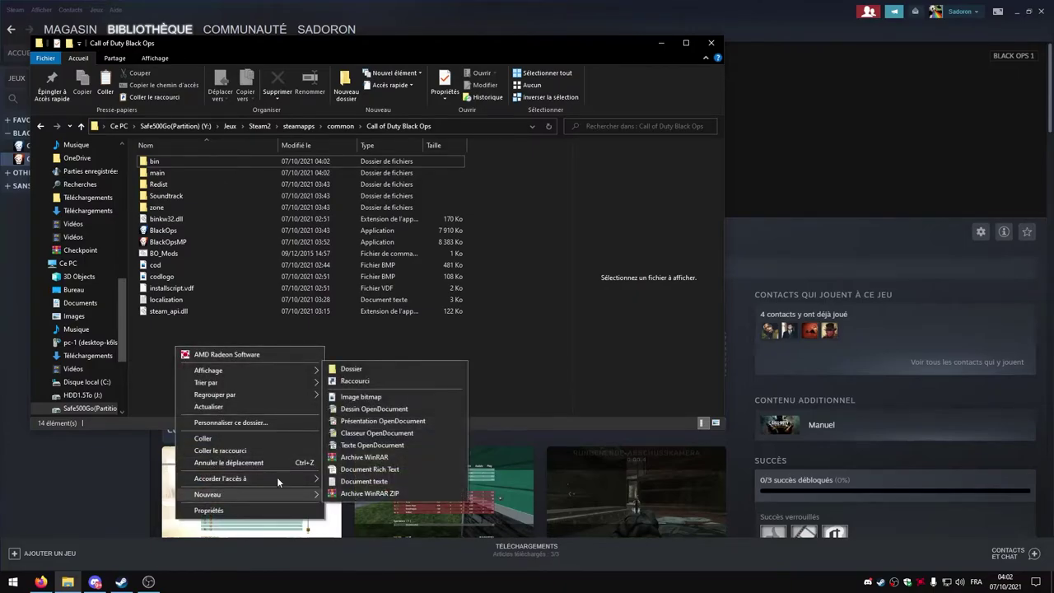
pyautogui.click(402, 366)
pyautogui.write('mods')
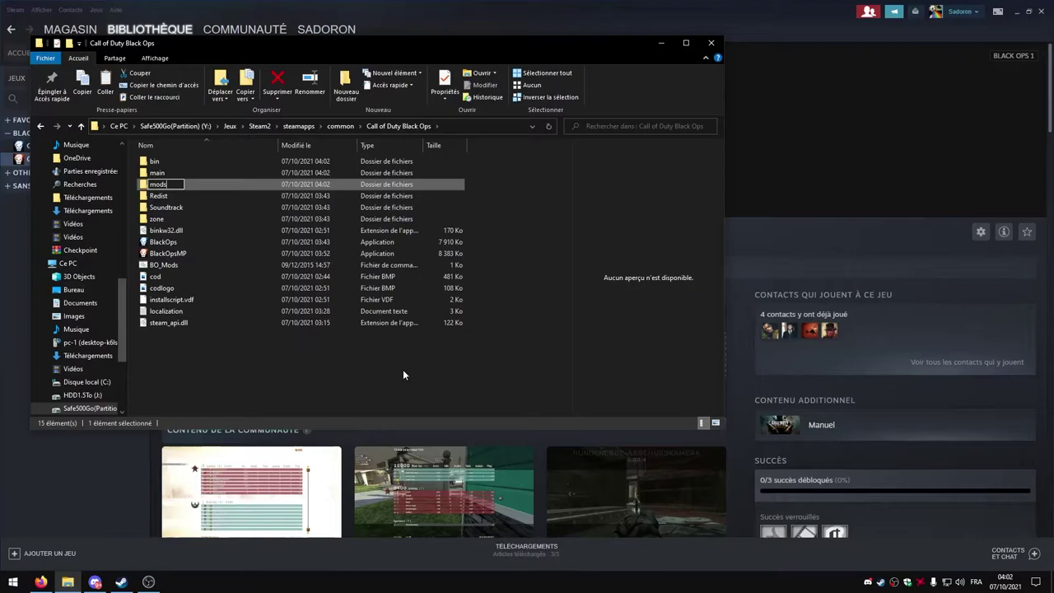
pyautogui.press('Return')
pyautogui.click(171, 368)
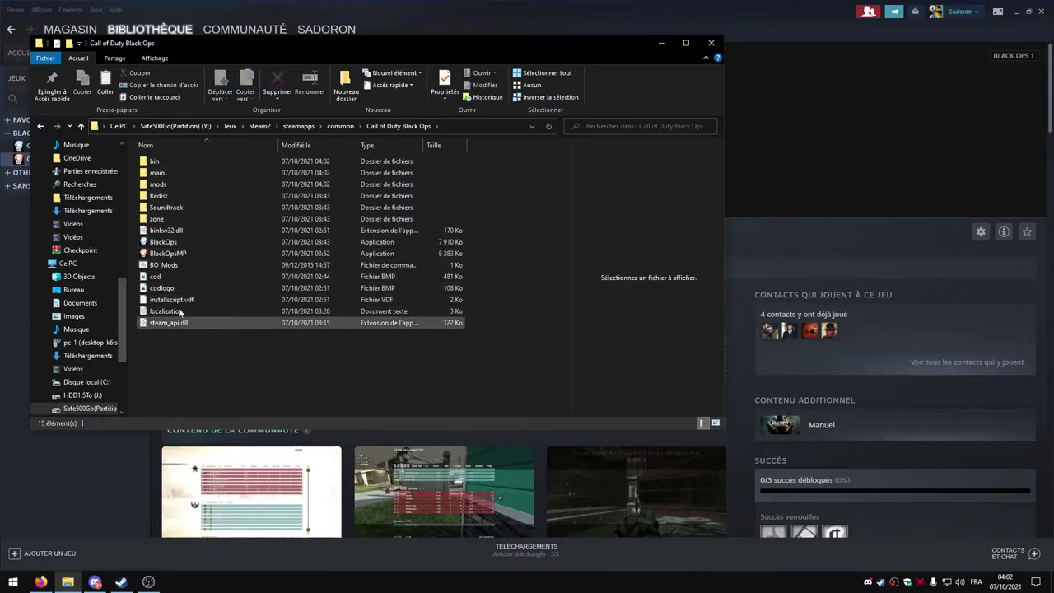
# Copy the BO_Mods batch file and paste it as a shortcut on the desktop.
pyautogui.click(169, 266)
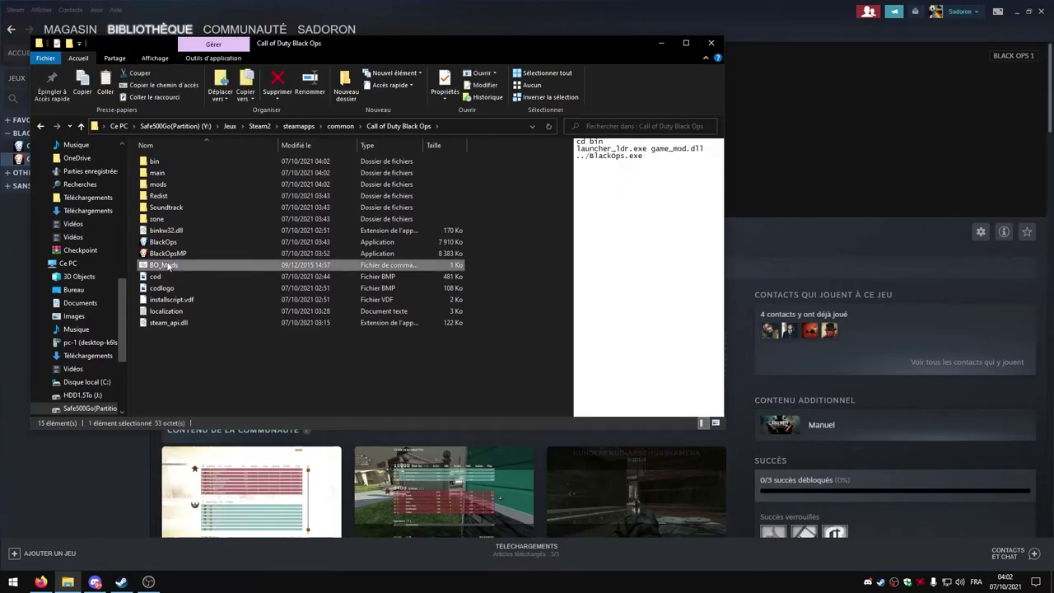
pyautogui.rightClick(167, 267)
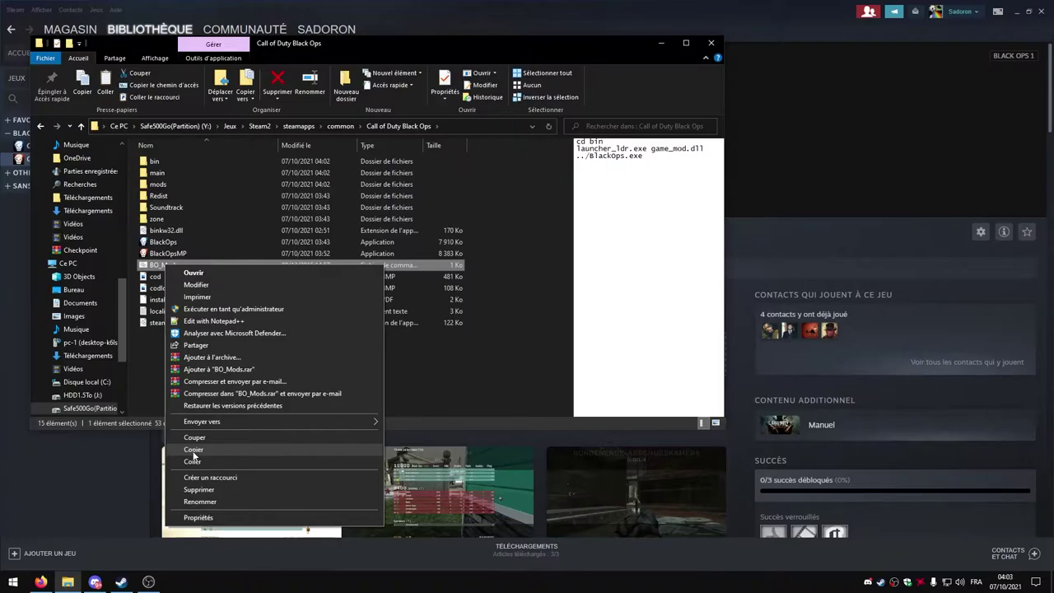
pyautogui.click(194, 450)
pyautogui.click(1012, 11)
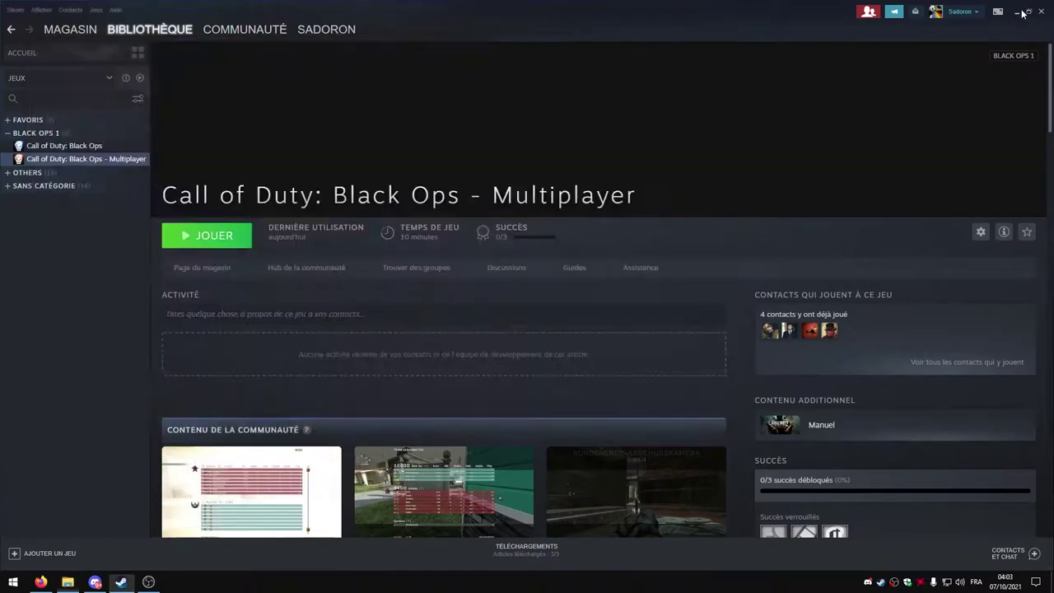
pyautogui.rightClick(837, 89)
pyautogui.click(881, 167)
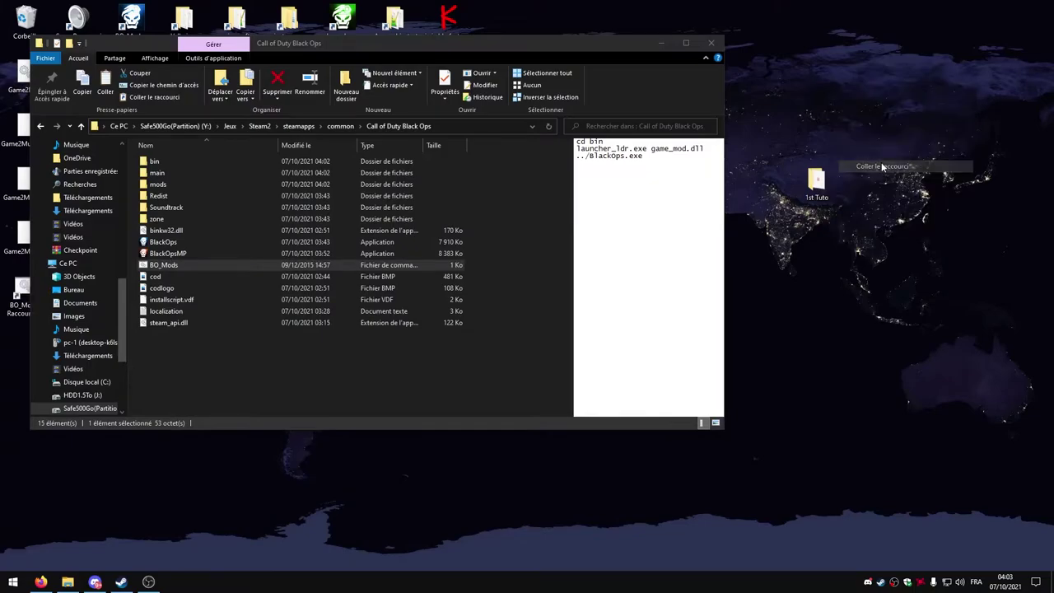
# Rename the new BO_Mods desktop shortcut as BO1 Modded.
pyautogui.rightClick(810, 97)
pyautogui.click(820, 311)
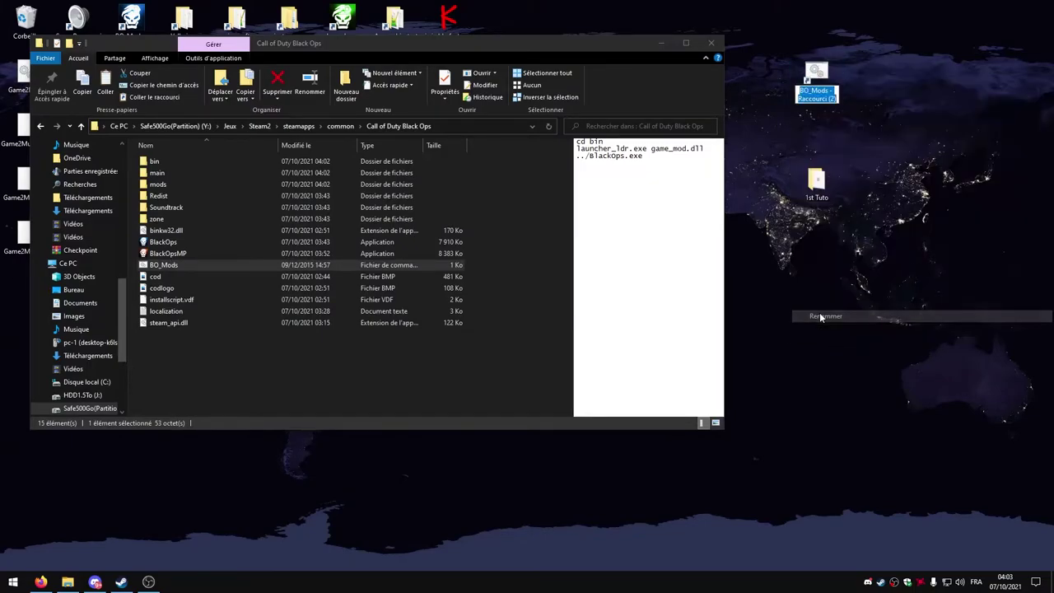
pyautogui.write('BO1 Modded')
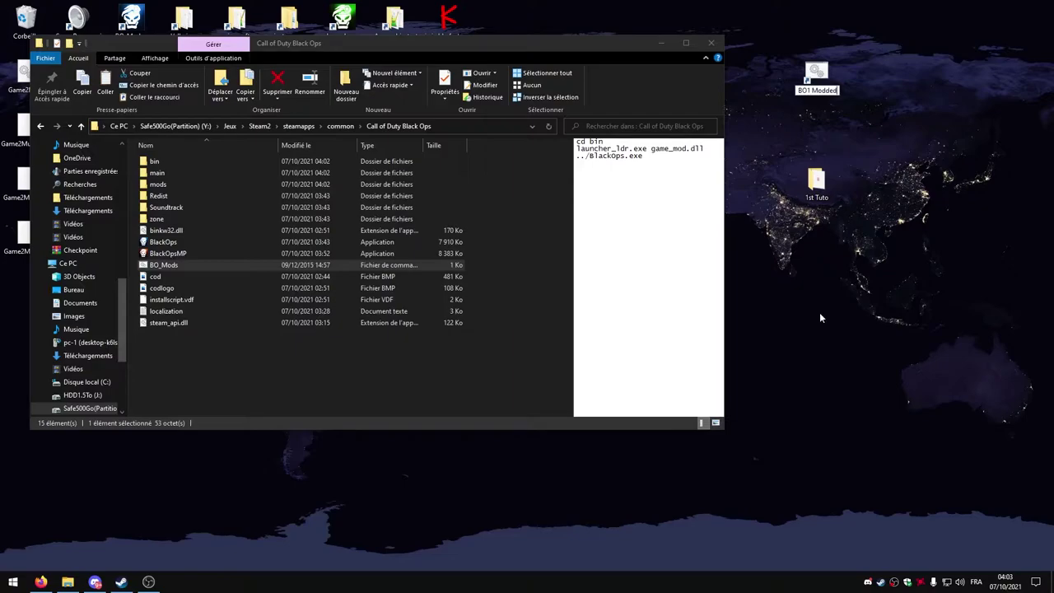
pyautogui.press('Return')
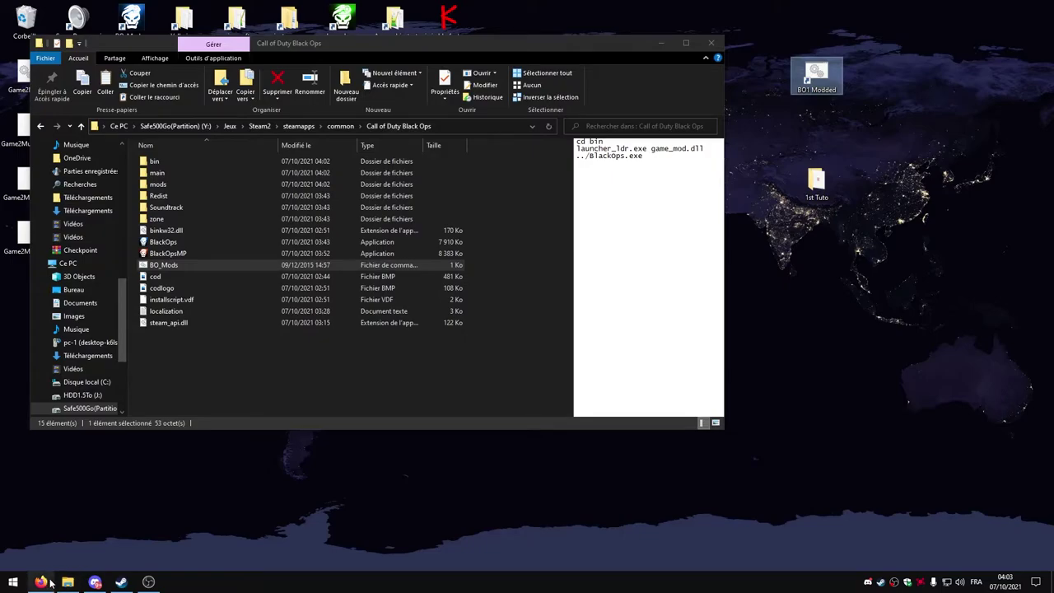
# Switch to Firefox and open the [Bo1]Battery topic from the UGX-Mods Map Releases board.
pyautogui.moveTo(51, 584)
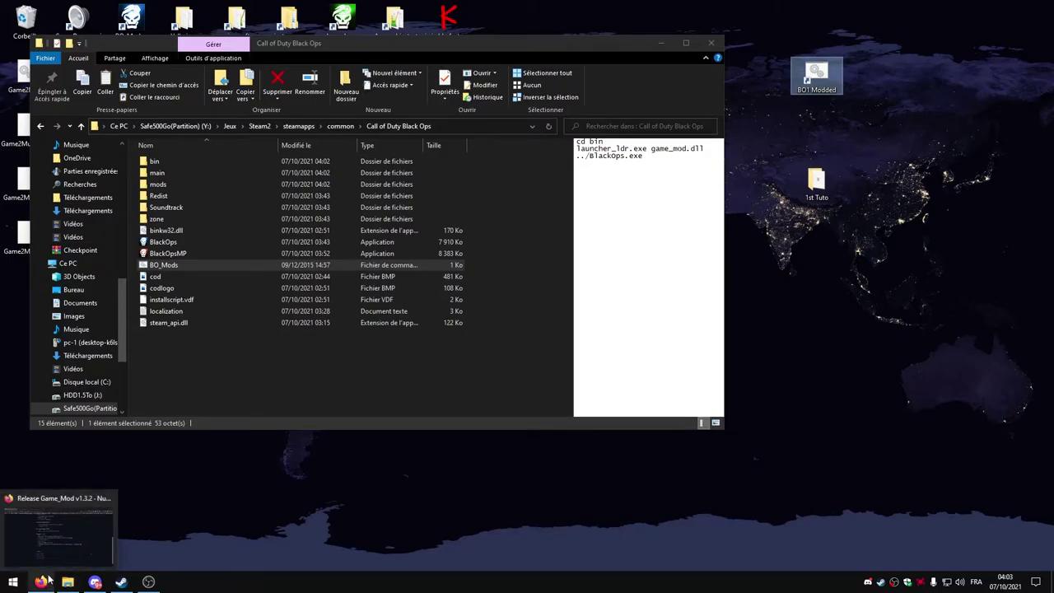
pyautogui.click(39, 545)
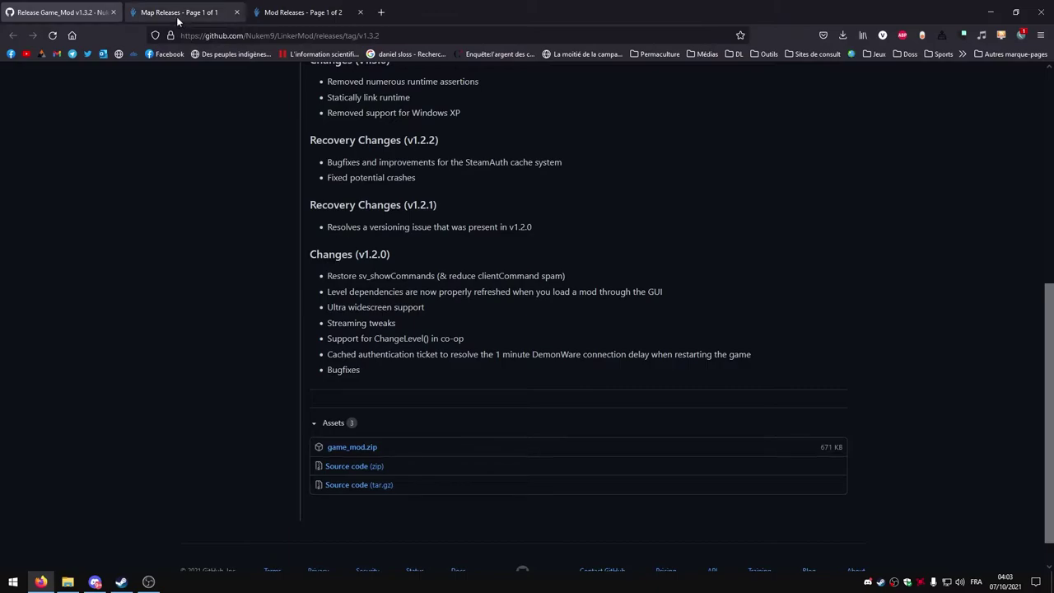
pyautogui.click(178, 15)
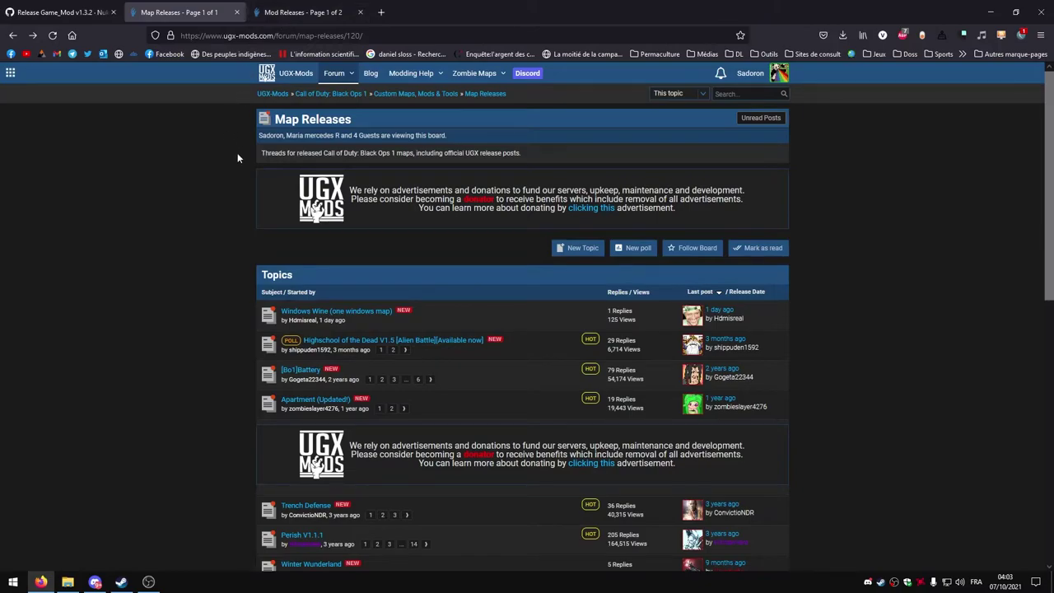
pyautogui.scroll(-1, 210, 244)
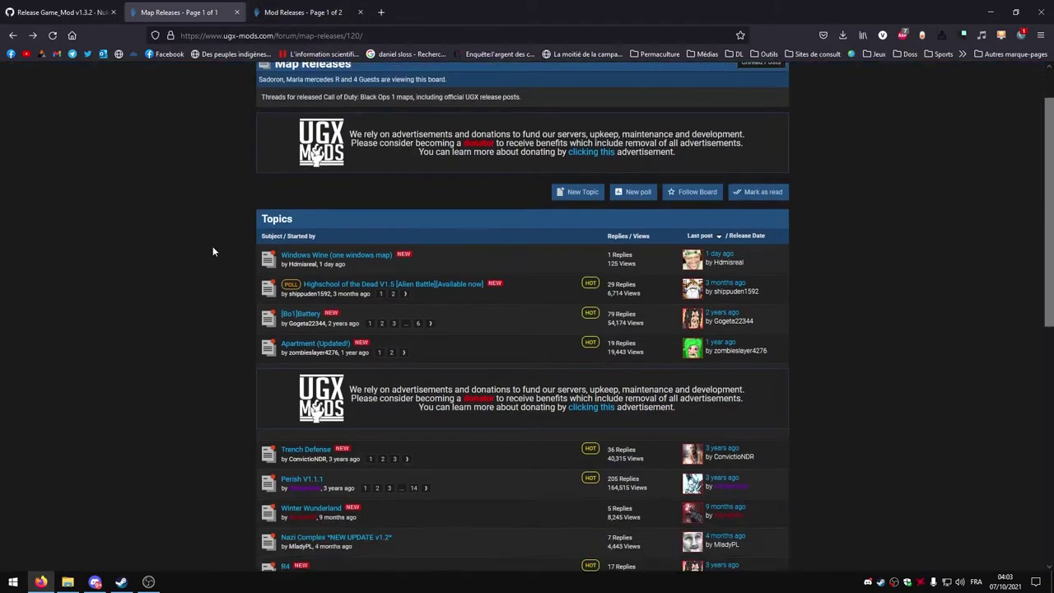
pyautogui.click(302, 315)
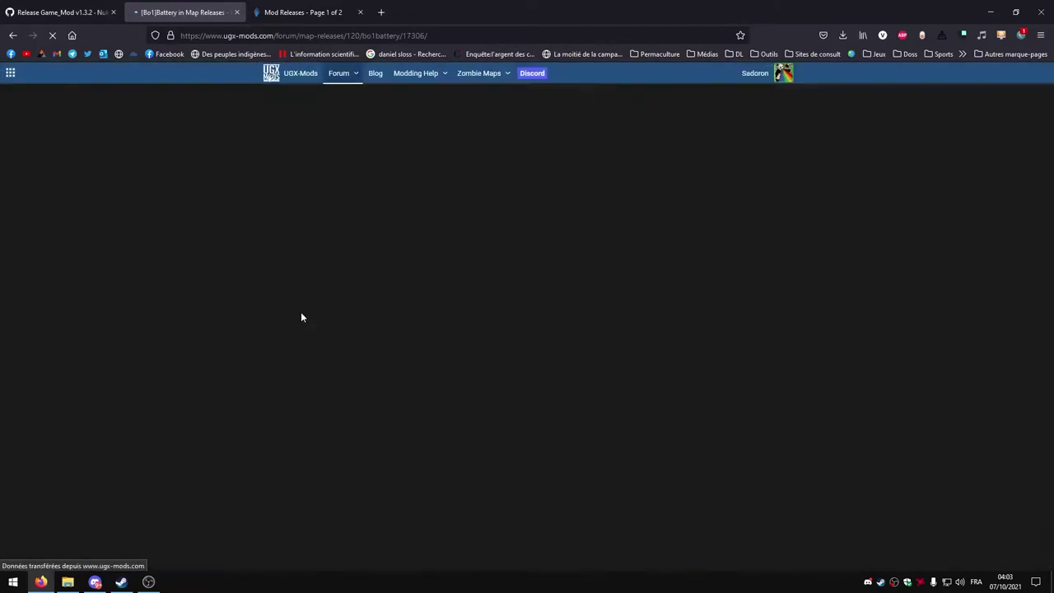
# Find the v1.1.9 download links in the Battery topic and open the Mega download page.
pyautogui.scroll(-5, 418, 321)
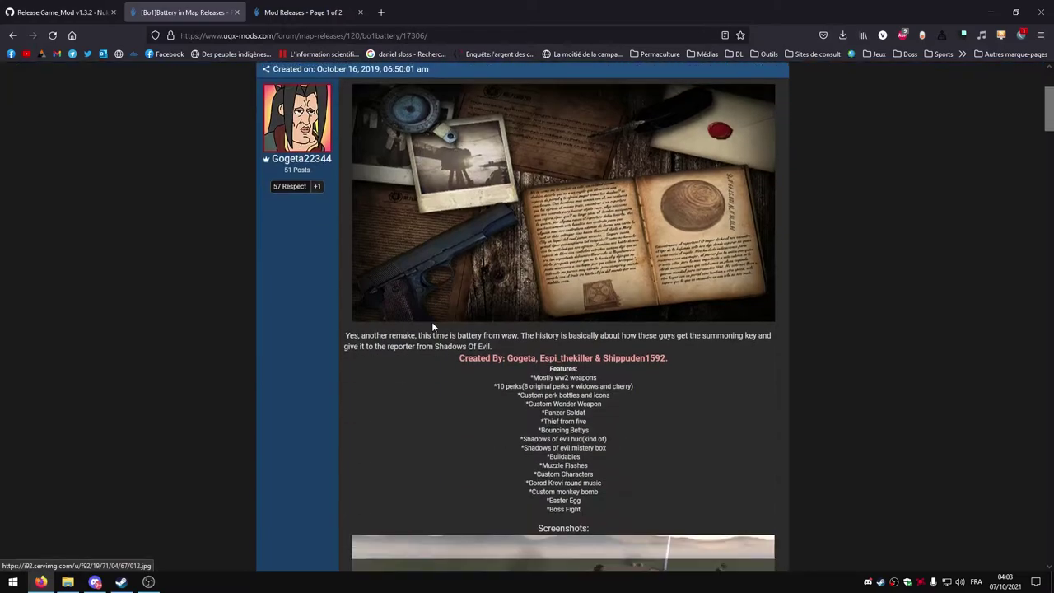
pyautogui.scroll(5, 466, 290)
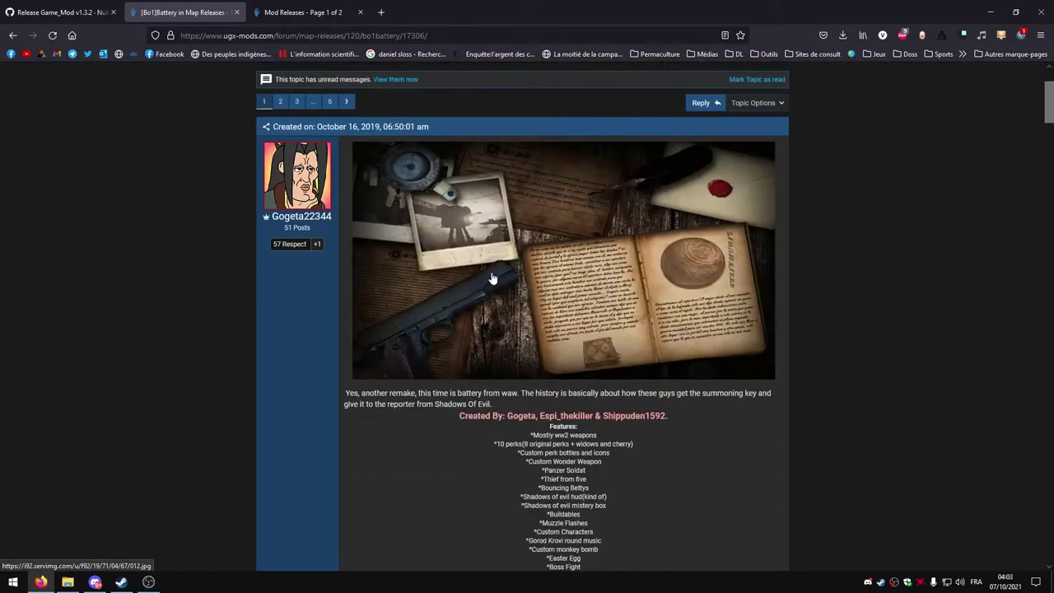
pyautogui.scroll(-15, 486, 370)
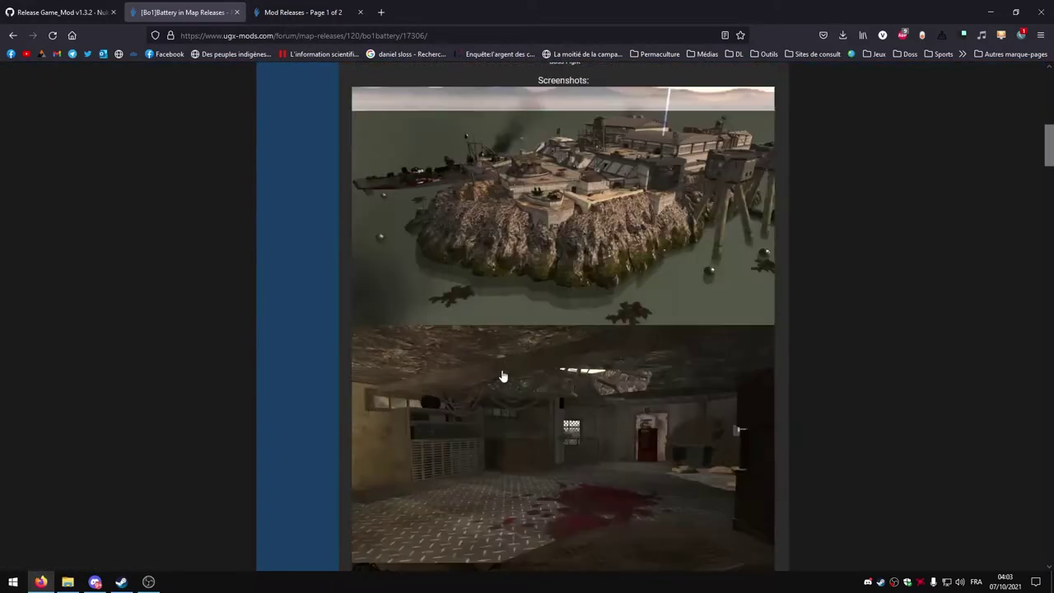
pyautogui.scroll(-10, 504, 375)
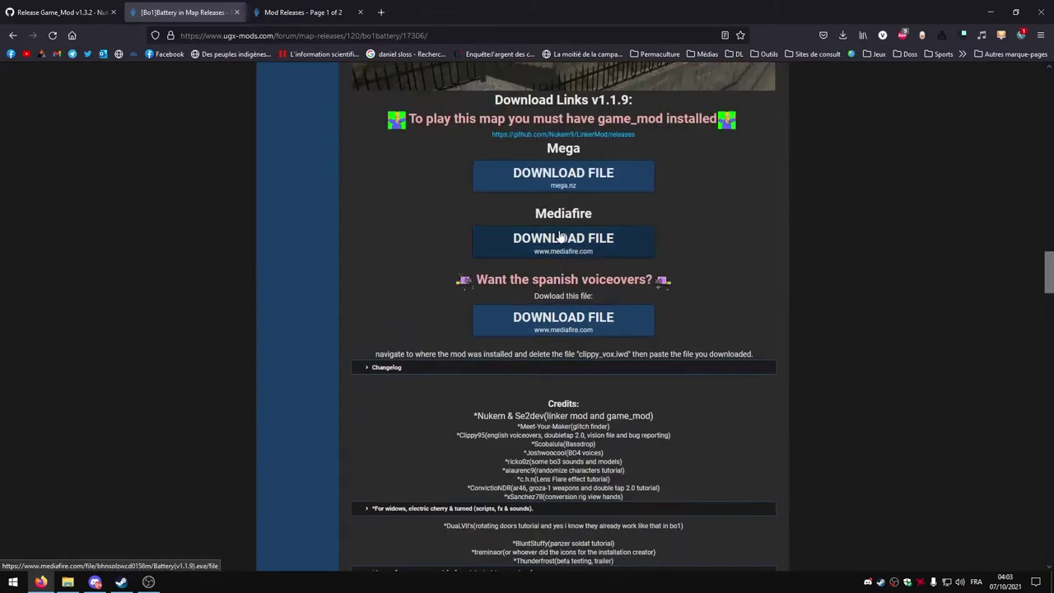
pyautogui.click(523, 180)
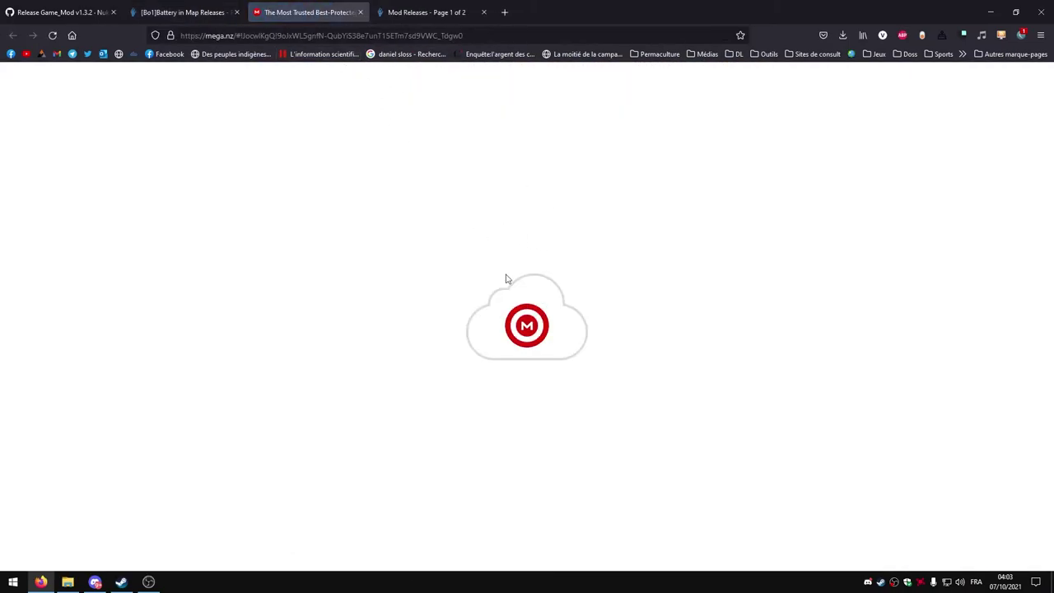
# Minimize the browser, open the desktop folder 1st Tuto and arrange its window beside the Call of Duty Black Ops folder.
pyautogui.click(990, 13)
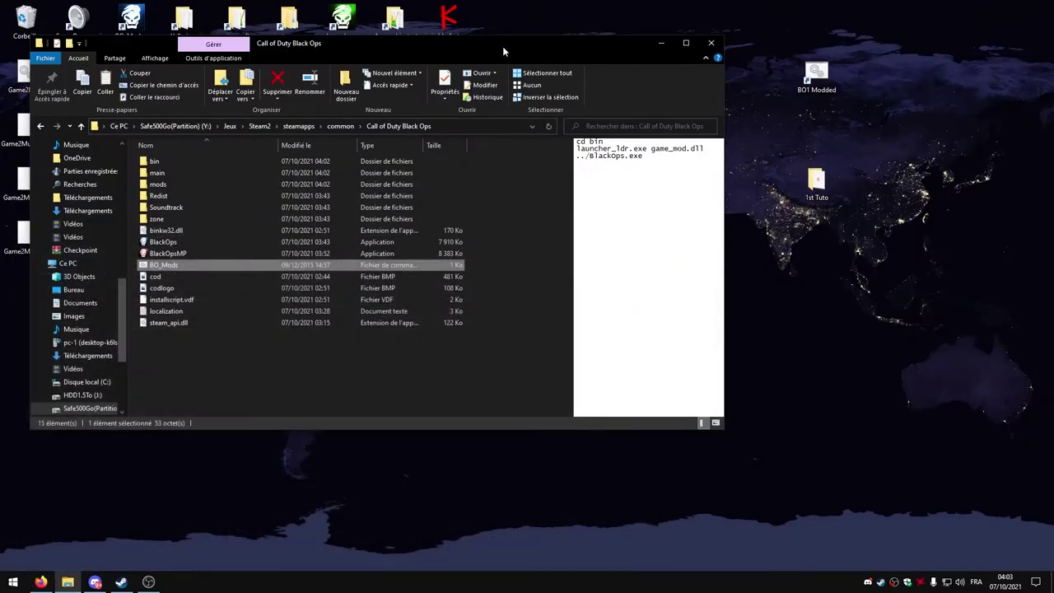
pyautogui.moveTo(505, 46); pyautogui.dragTo(490, 121)
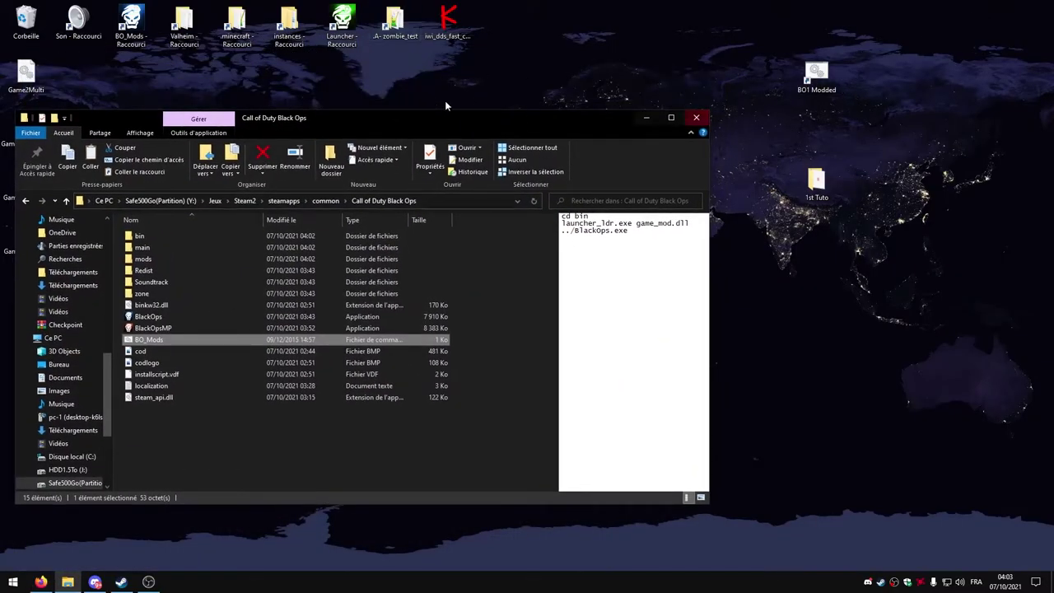
pyautogui.doubleClick(815, 181)
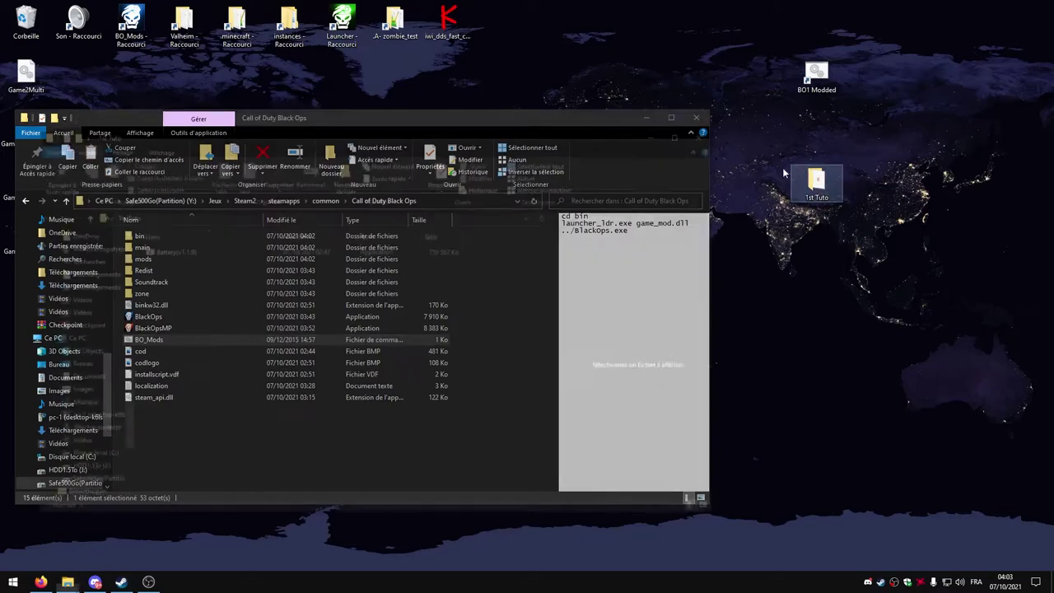
pyautogui.moveTo(289, 137); pyautogui.dragTo(411, 134)
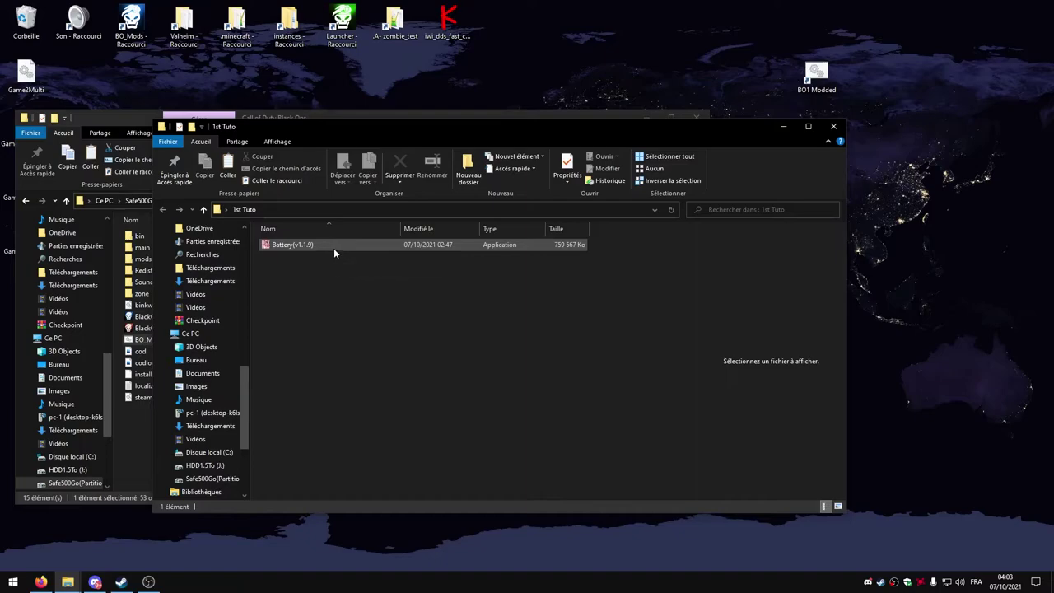
pyautogui.moveTo(347, 132); pyautogui.dragTo(367, 77)
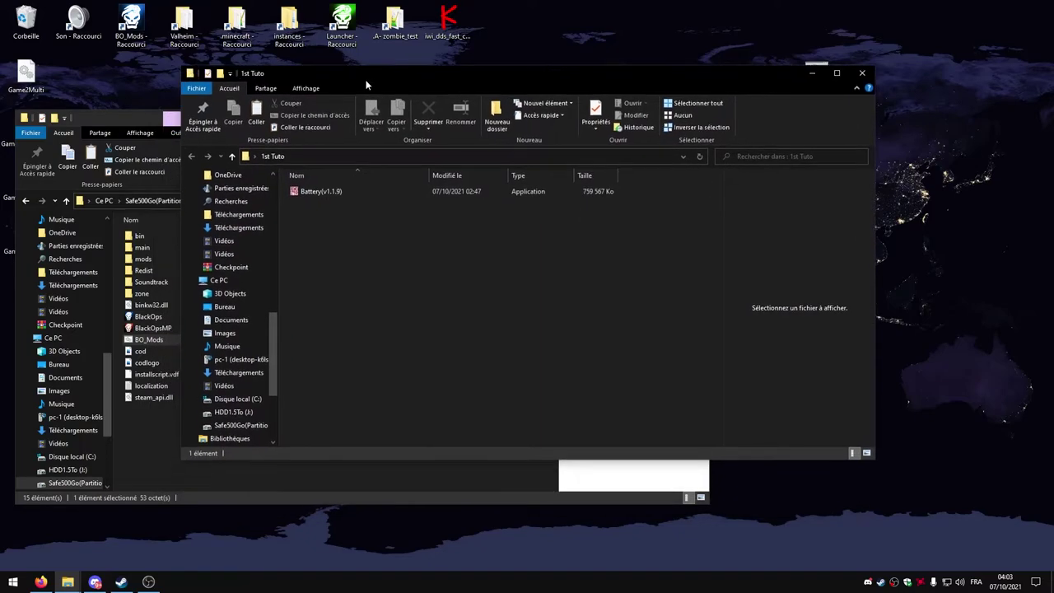
# Run the Battery(v1.1.9) installer, overriding the Microsoft Defender SmartScreen block, and proceed to the installation folder selection.
pyautogui.doubleClick(317, 191)
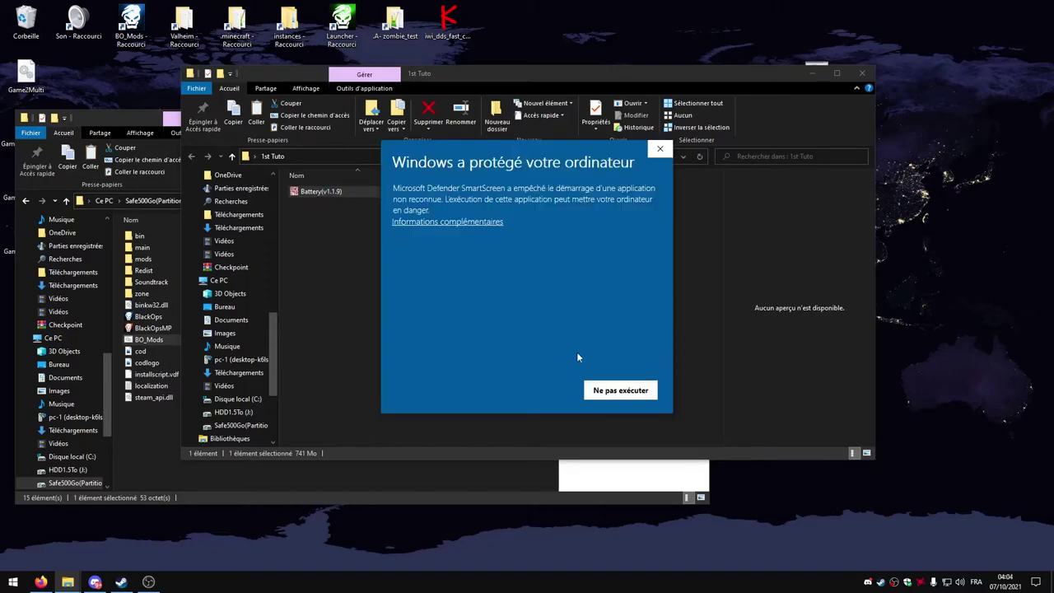
pyautogui.click(475, 224)
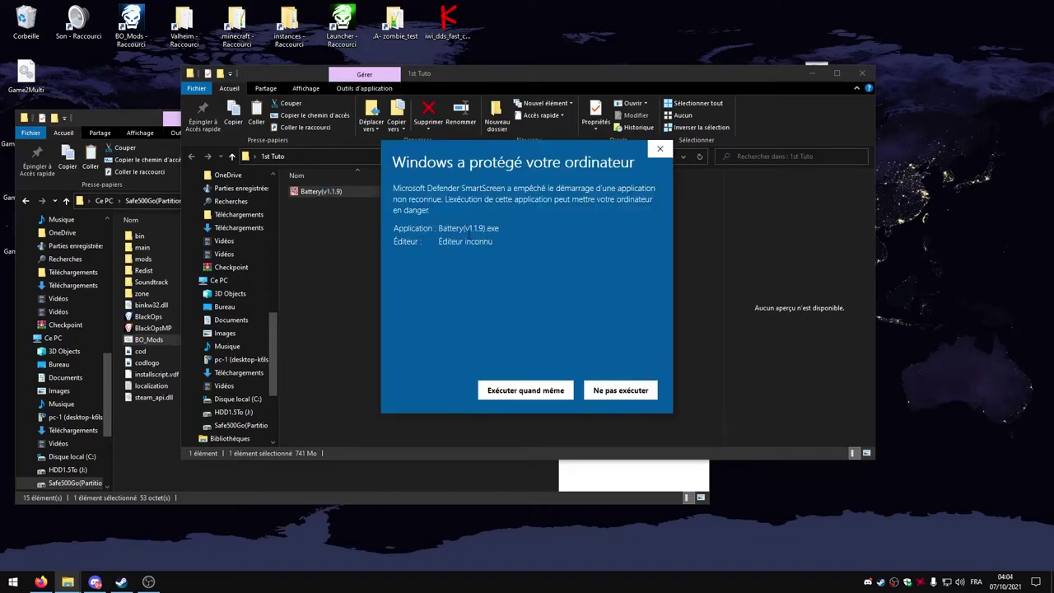
pyautogui.click(528, 393)
pyautogui.click(581, 383)
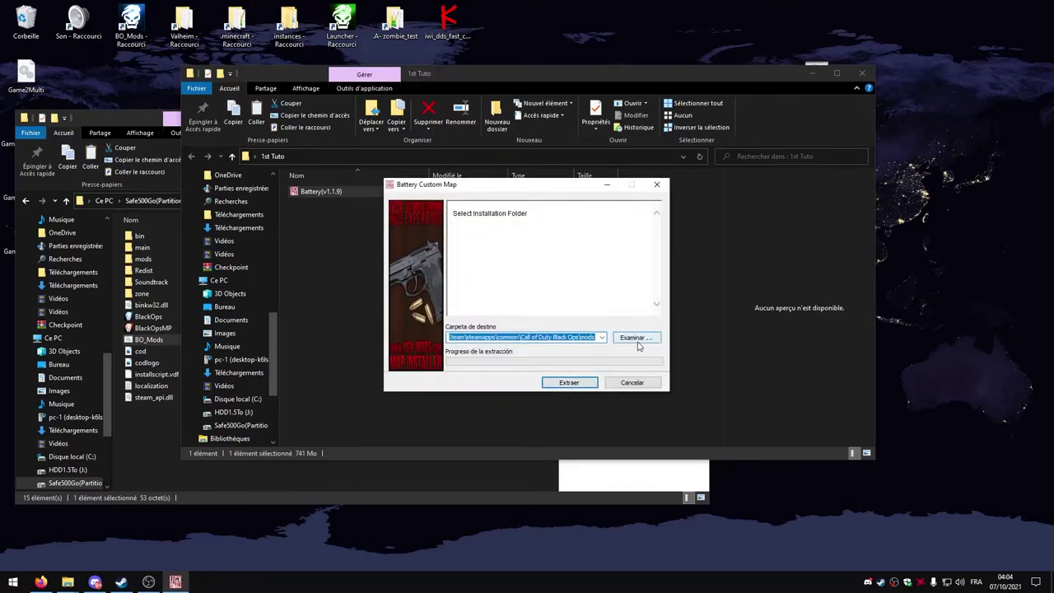
# Set the Battery installer's destination to Y:\Jeux\Steam2\steamapps\common\Call of Duty Black Ops\mods and extract the map.
pyautogui.moveTo(512, 336); pyautogui.dragTo(449, 336)
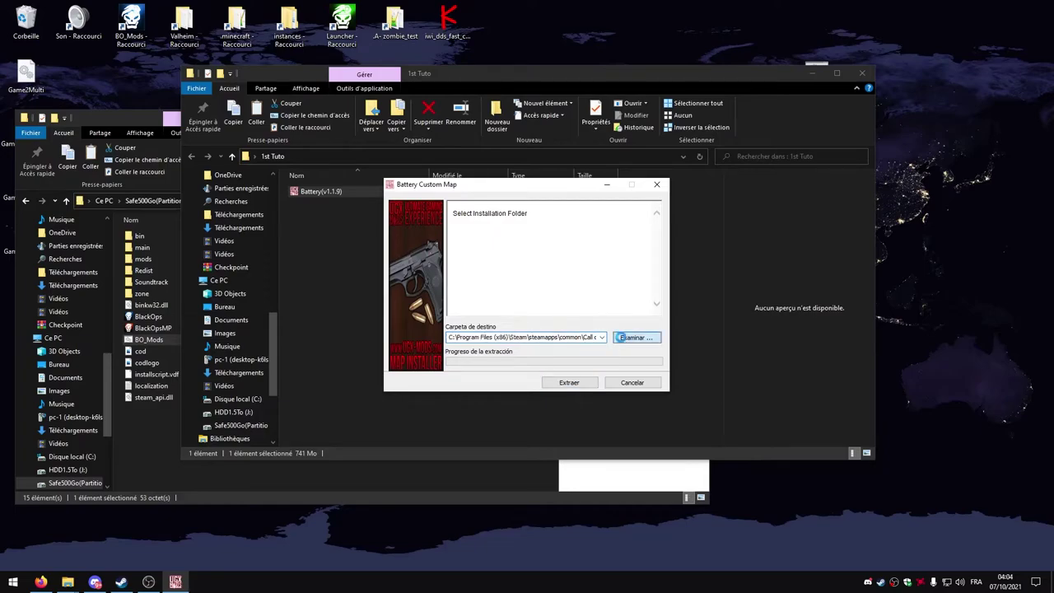
pyautogui.click(631, 339)
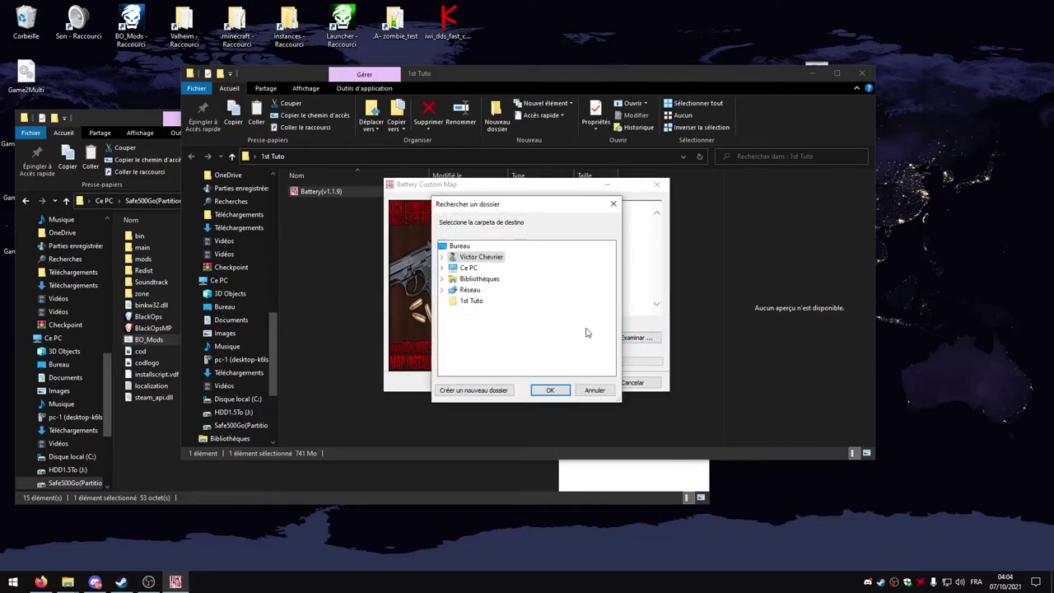
pyautogui.click(443, 269)
pyautogui.scroll(-2, 473, 338)
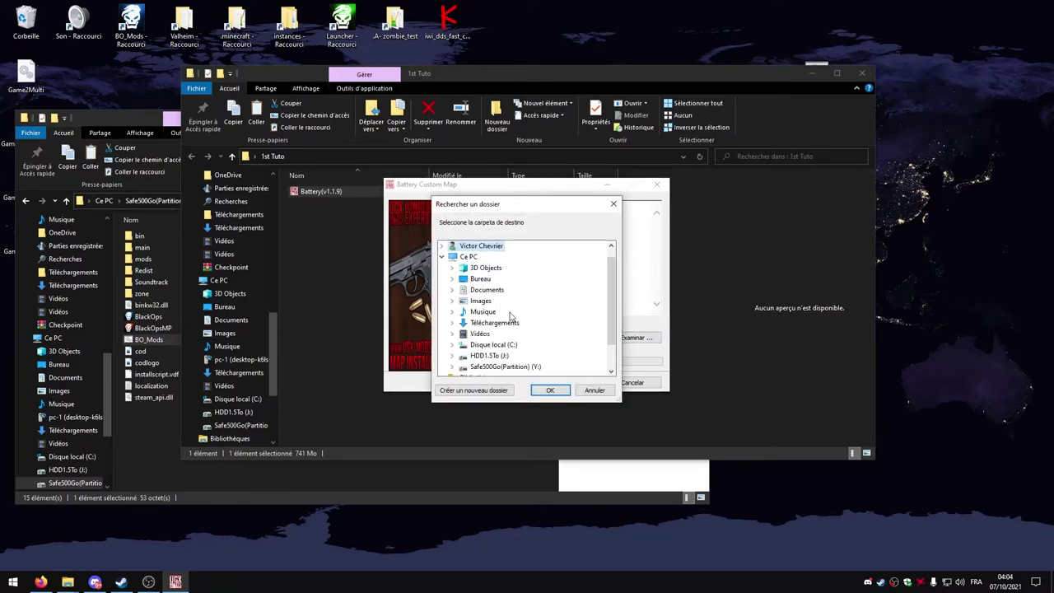
pyautogui.click(452, 333)
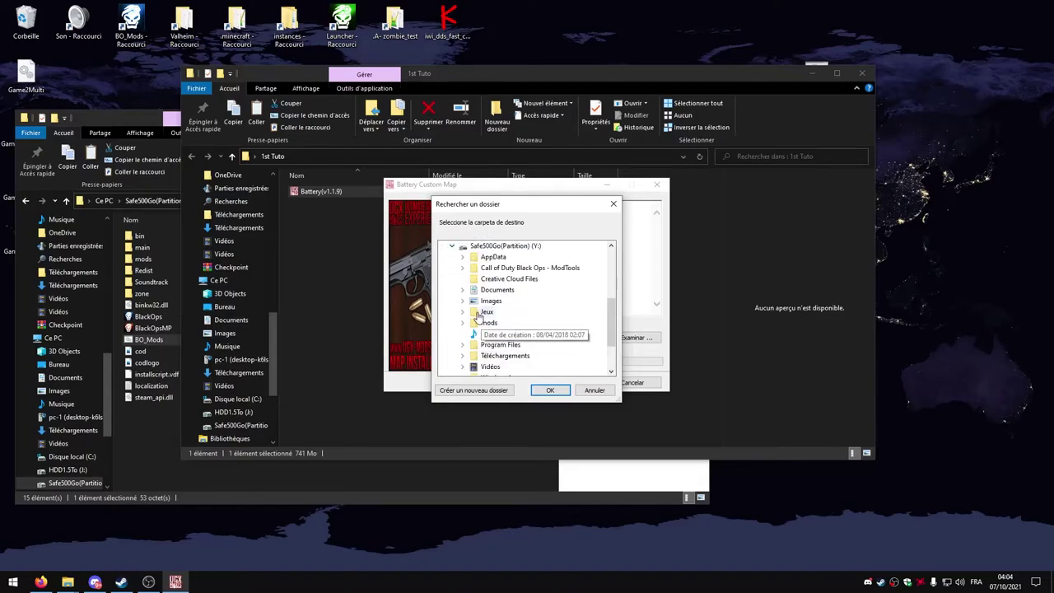
pyautogui.scroll(-2, 493, 330)
pyautogui.scroll(-5, 493, 330)
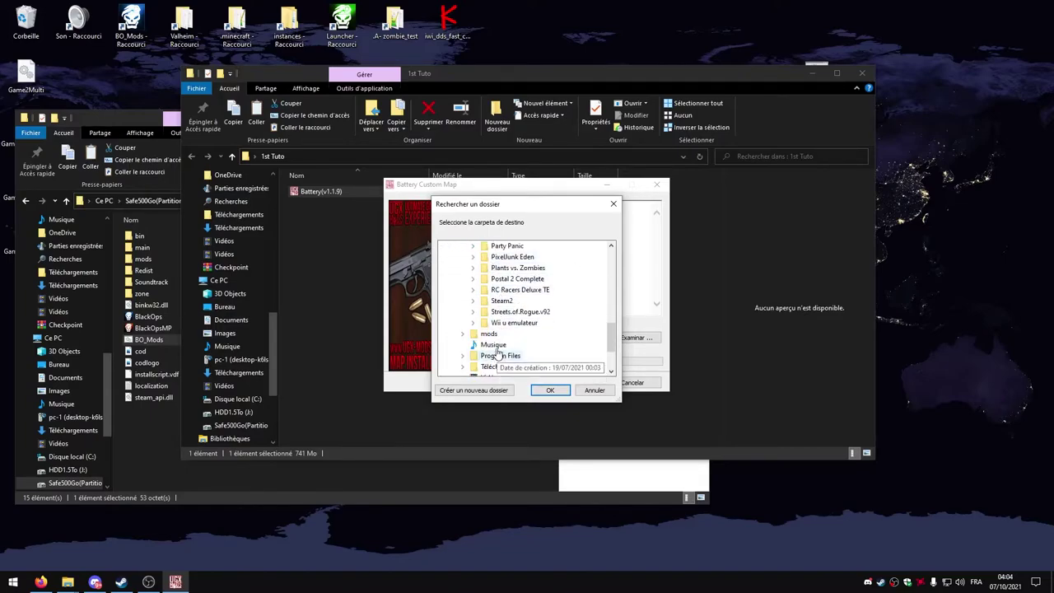
pyautogui.click(474, 308)
pyautogui.scroll(-4, 486, 318)
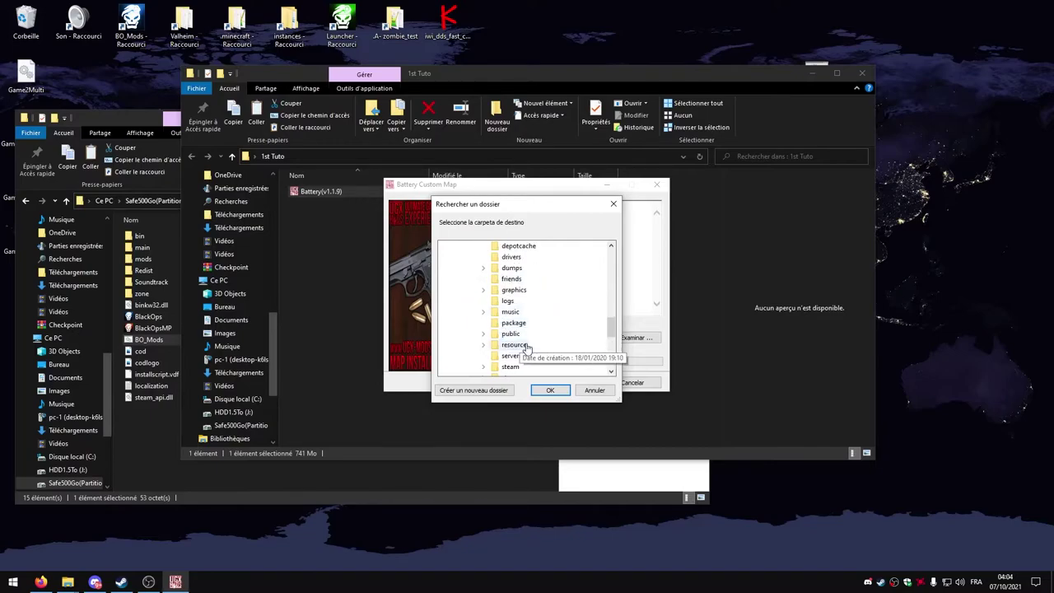
pyautogui.click(485, 313)
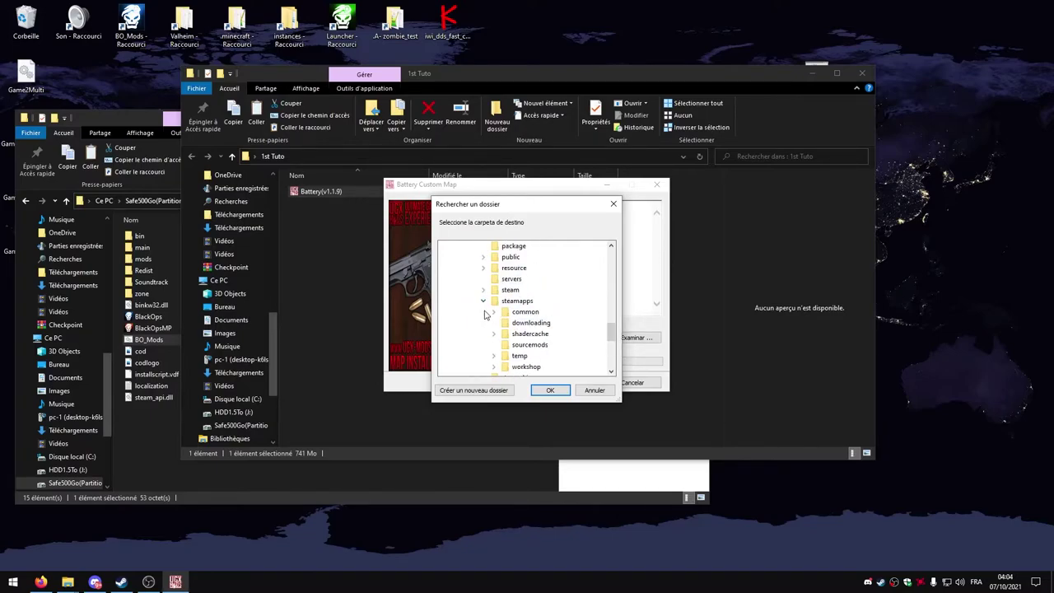
pyautogui.click(496, 314)
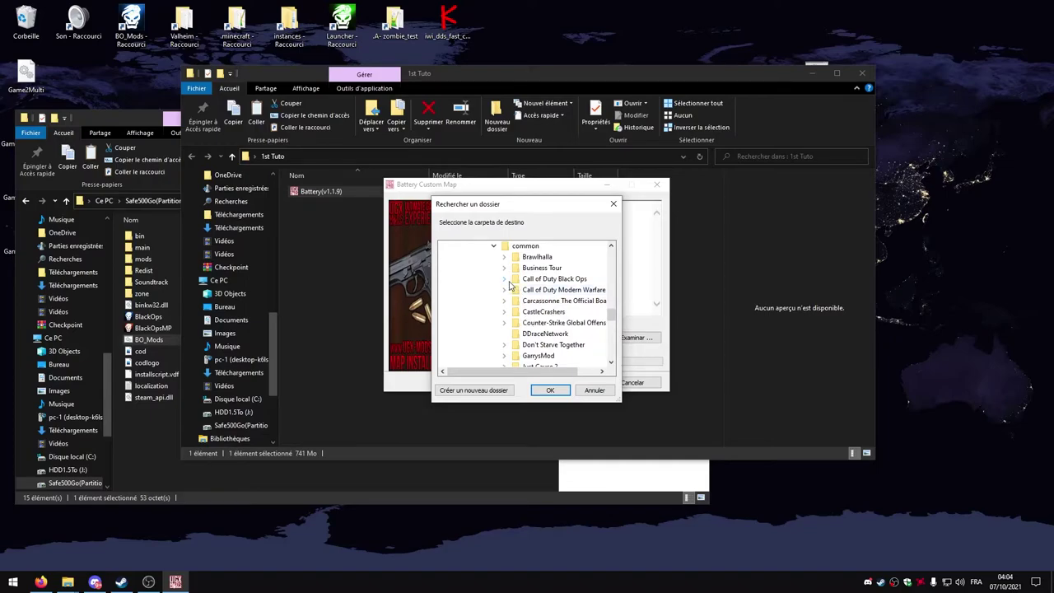
pyautogui.doubleClick(511, 280)
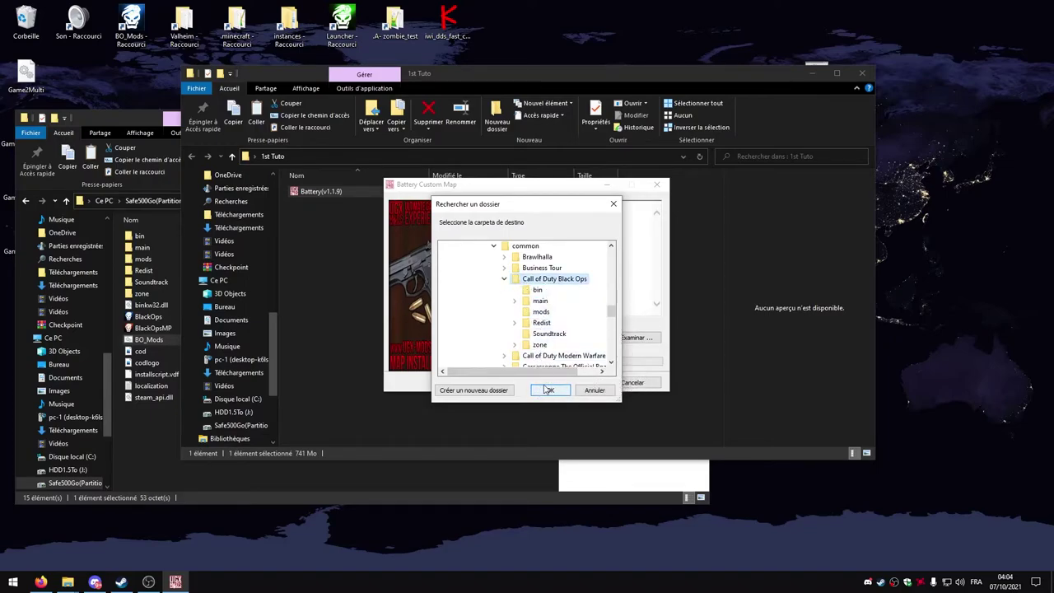
pyautogui.click(541, 312)
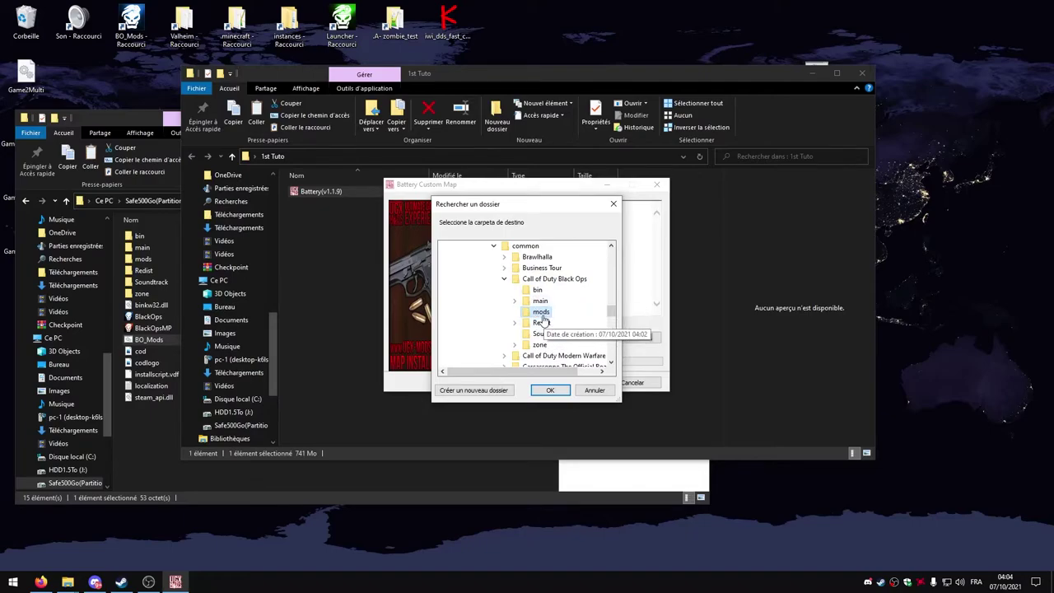
pyautogui.click(550, 389)
pyautogui.click(569, 383)
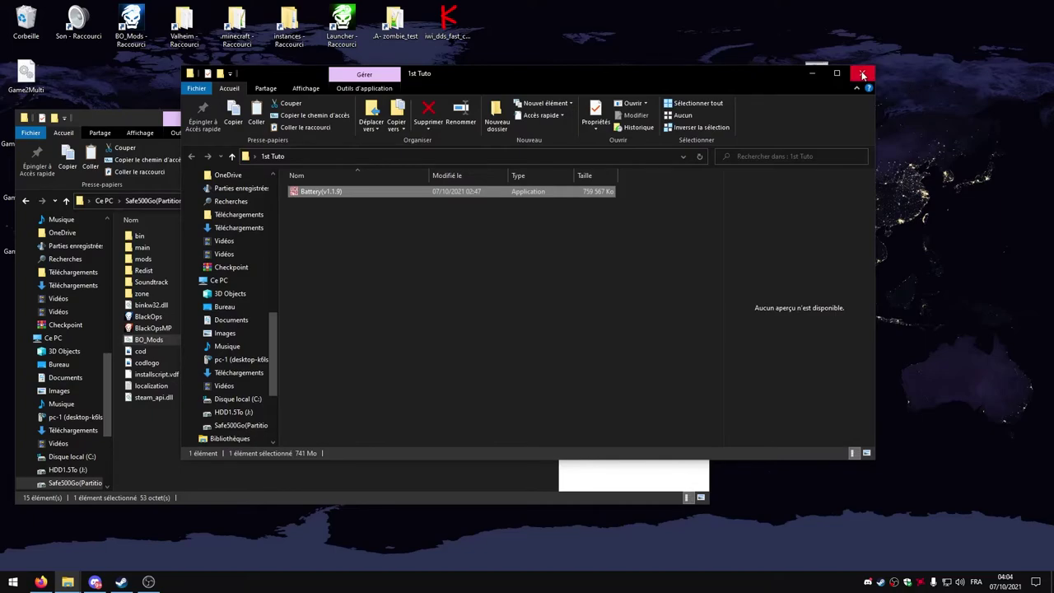
# Inspect the Battery folder's contents inside the mods folder, returning to the Call of Duty Black Ops folder.
pyautogui.click(131, 119)
pyautogui.doubleClick(132, 119)
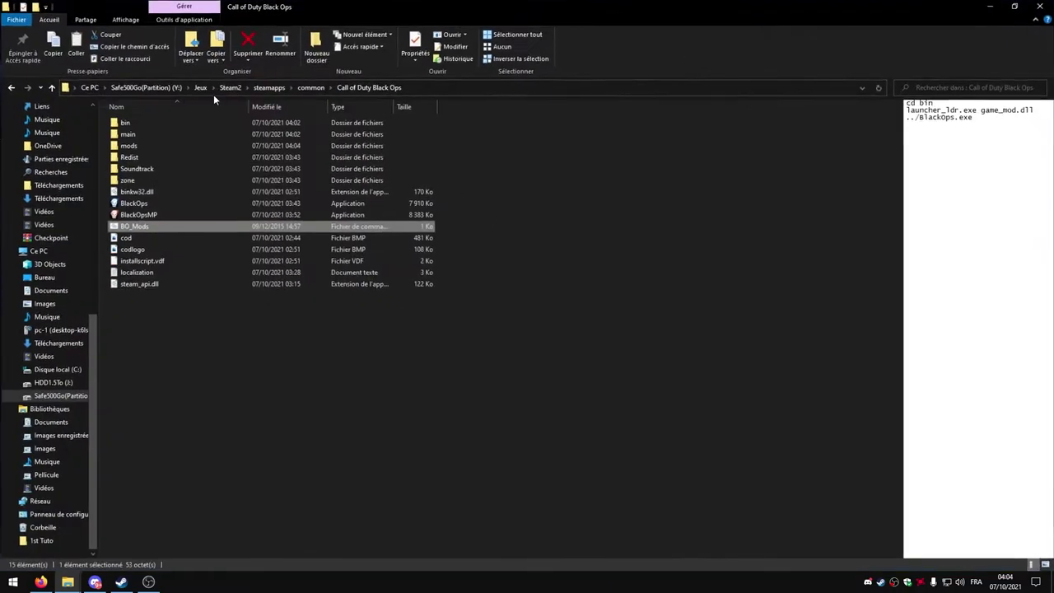
pyautogui.moveTo(289, 14); pyautogui.dragTo(341, 48)
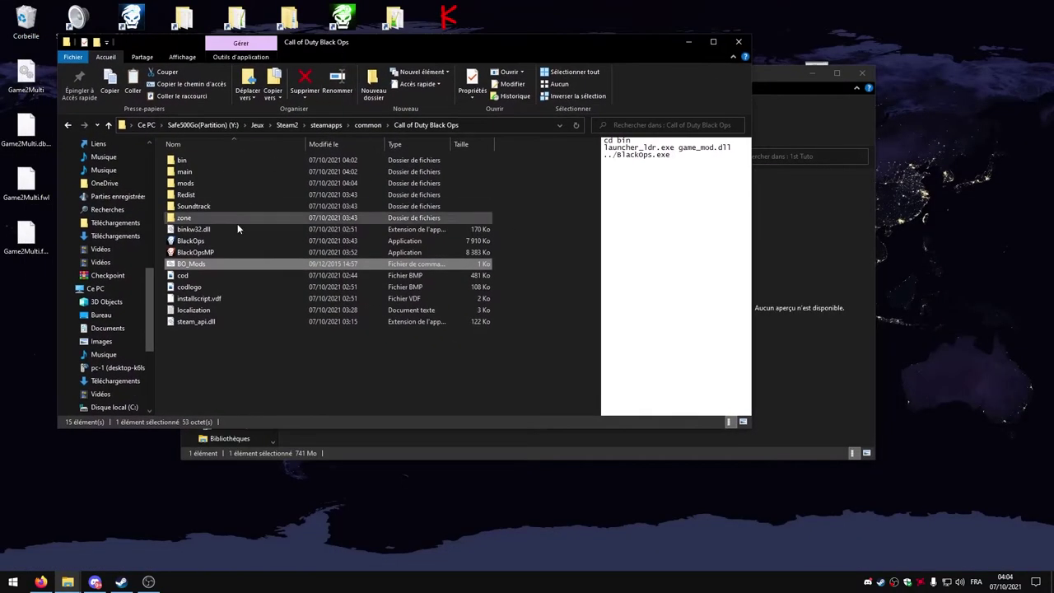
pyautogui.doubleClick(194, 185)
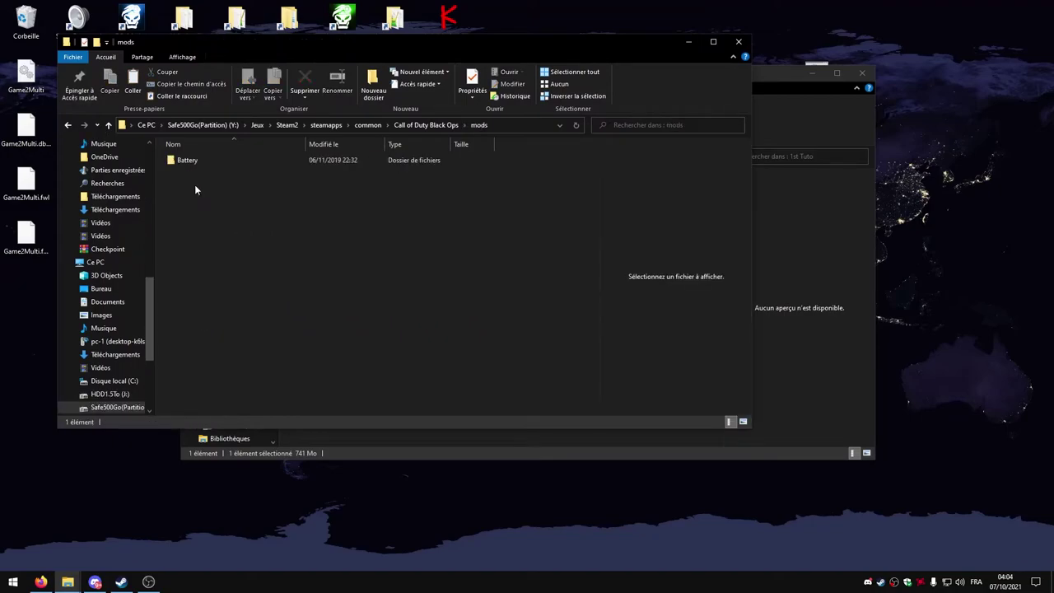
pyautogui.click(195, 162)
pyautogui.doubleClick(195, 162)
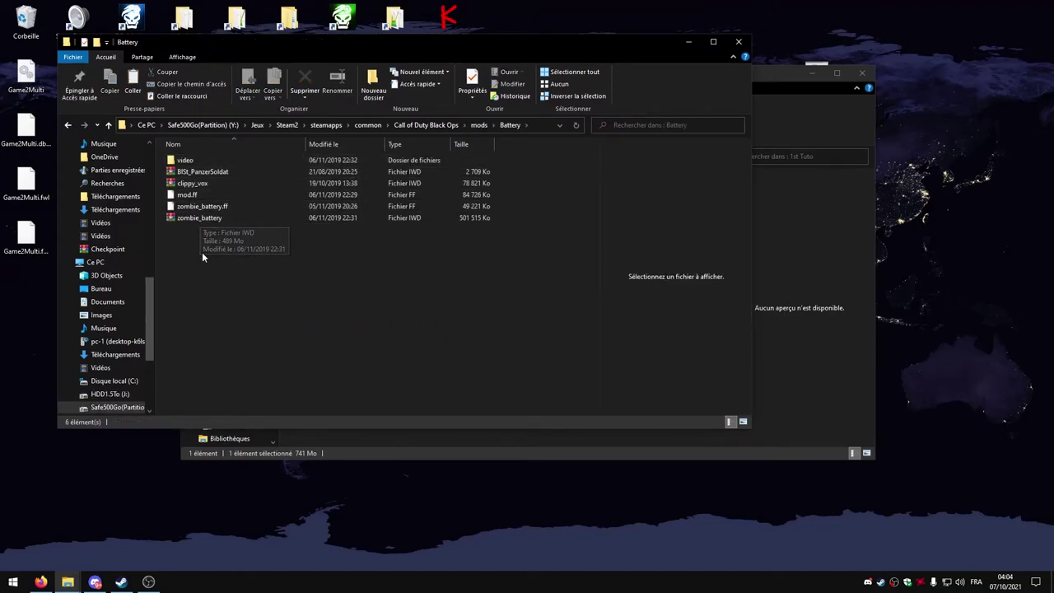
pyautogui.click(68, 126)
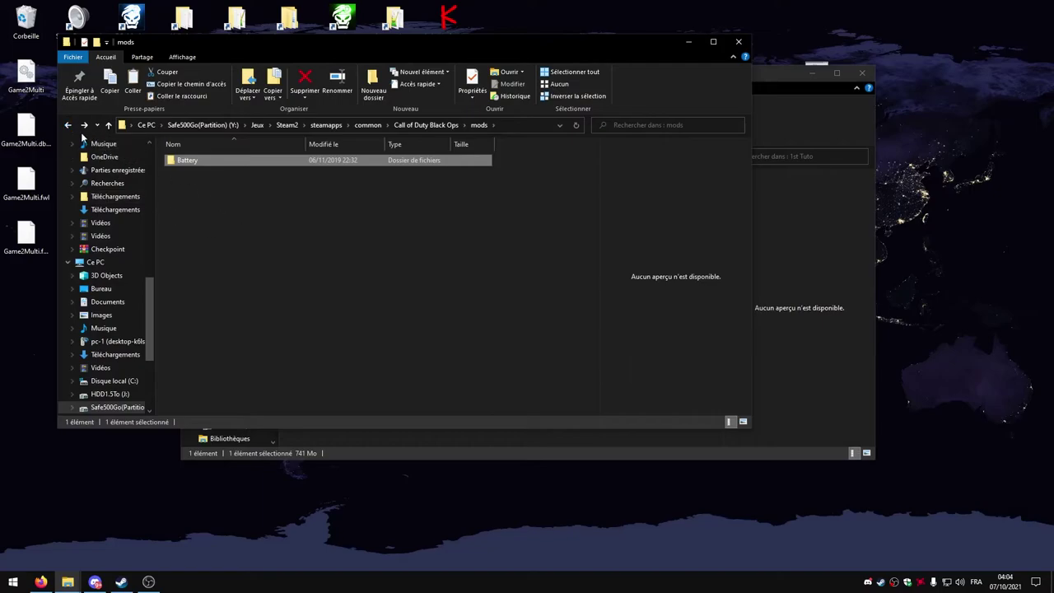
pyautogui.click(68, 126)
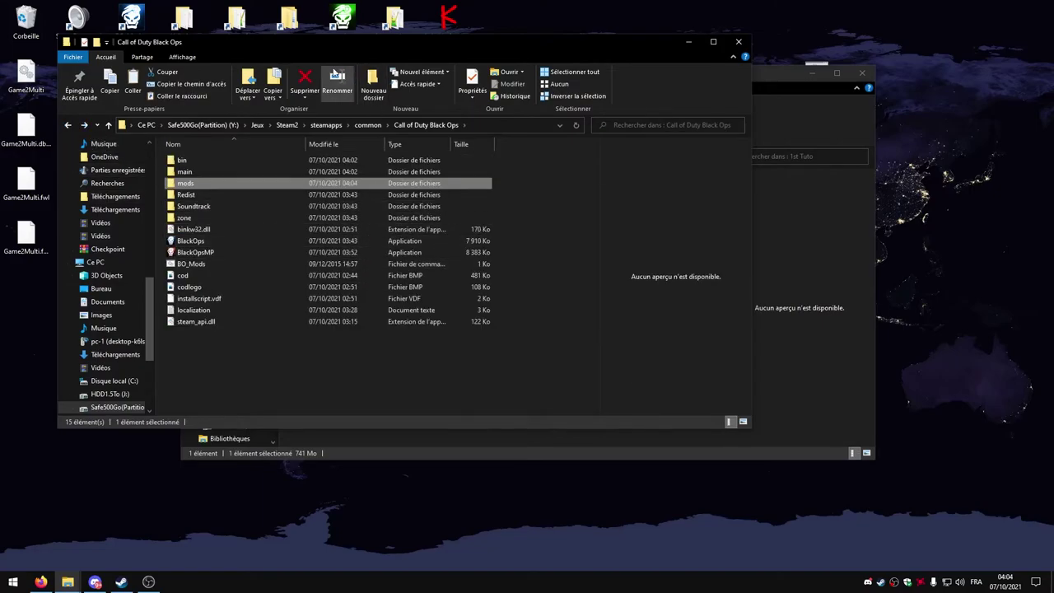
# Uncover the desktop shortcut BO1 Modded and launch the modded game with it.
pyautogui.moveTo(322, 41); pyautogui.dragTo(333, 117)
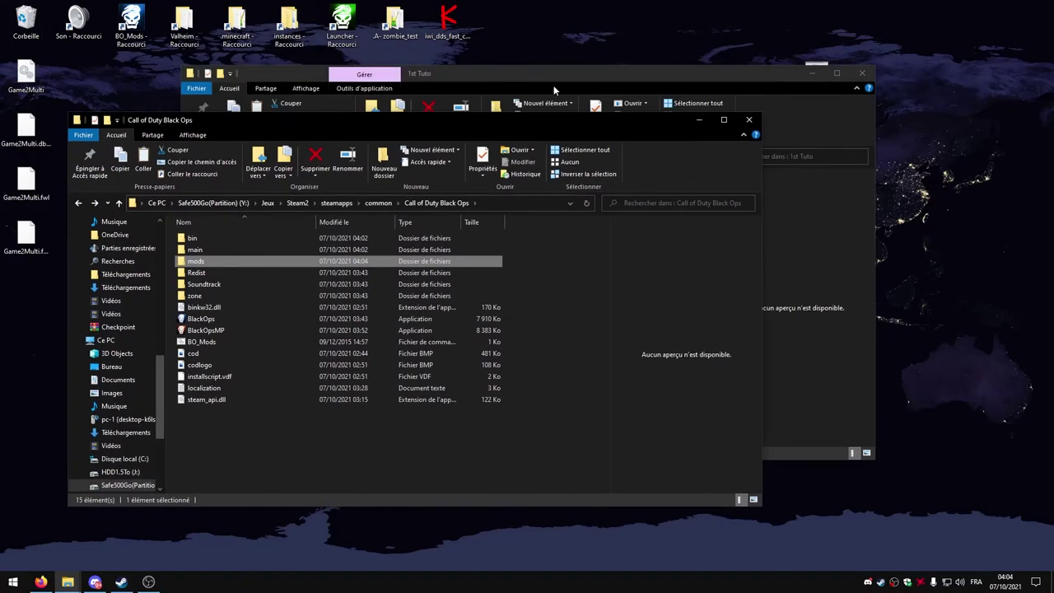
pyautogui.click(816, 74)
pyautogui.doubleClick(814, 85)
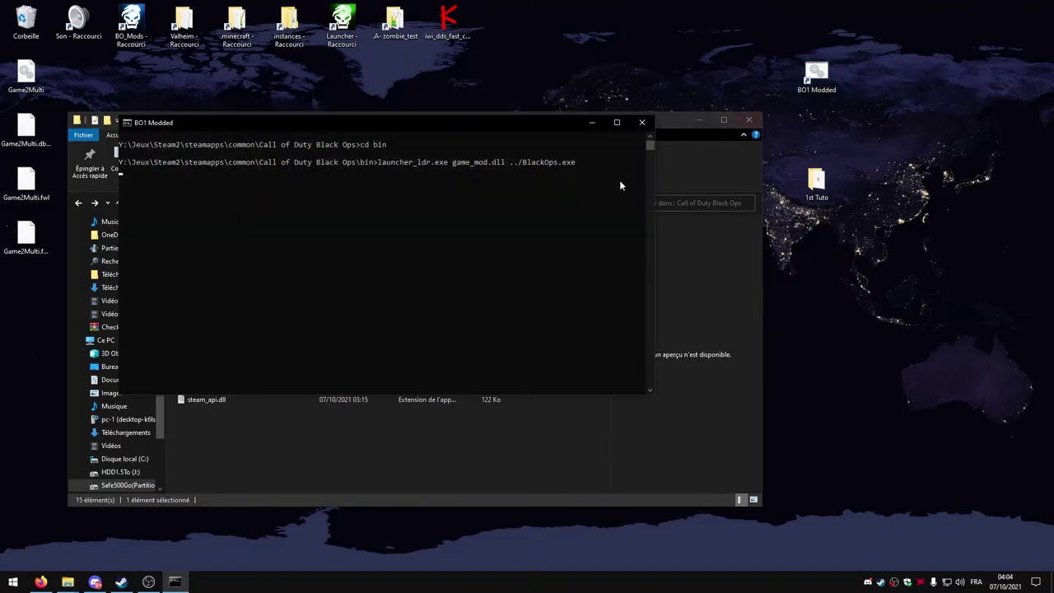